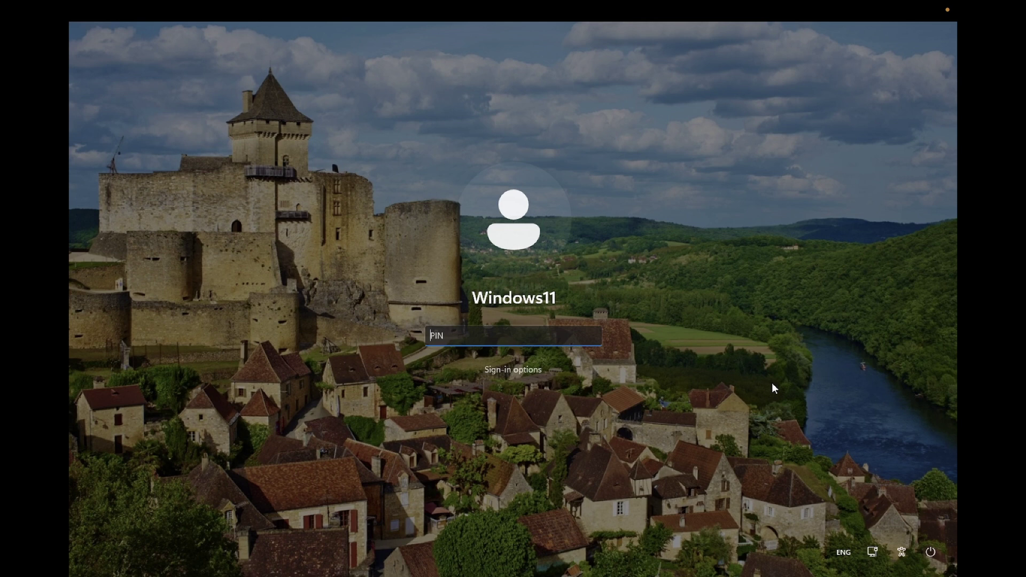
# Restart from the sign-in screen with Shift held, confirming Restart anyway despite unsaved work.
pyautogui.click(931, 556)
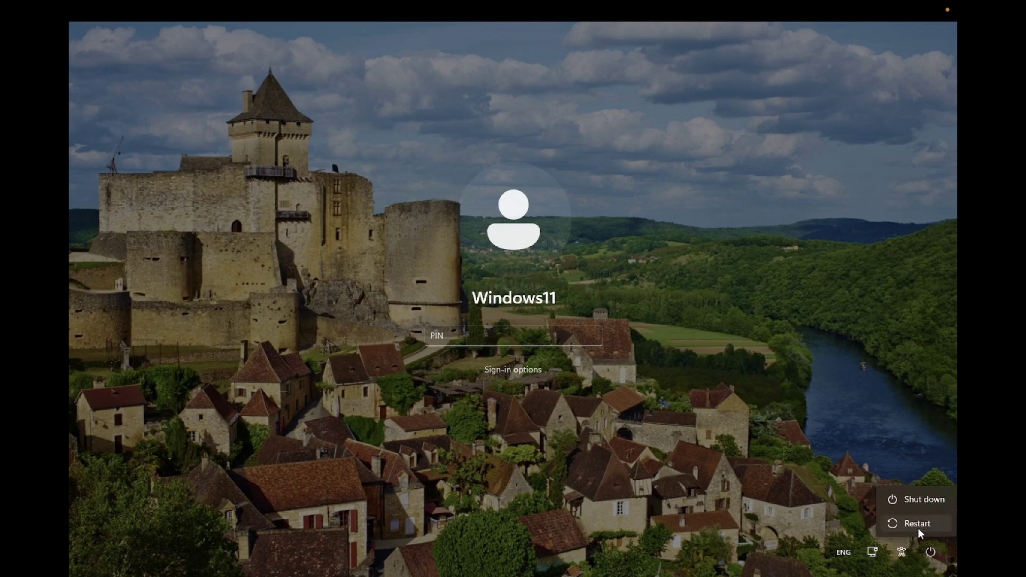
pyautogui.click(919, 524)
pyautogui.click(921, 524)
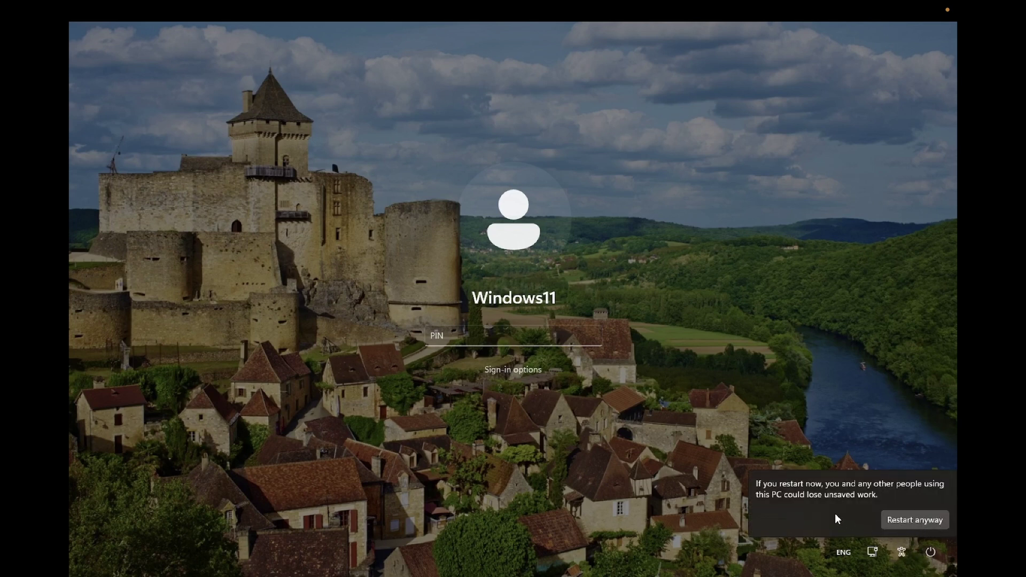
pyautogui.click(898, 521)
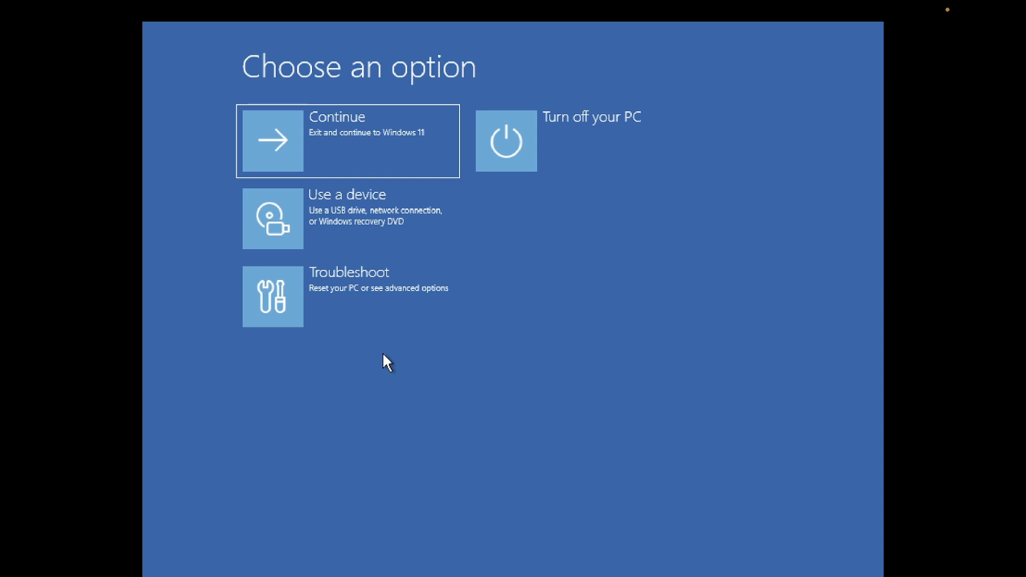
# Go through Troubleshoot and Advanced options to launch the administrator Command Prompt.
pyautogui.click(393, 311)
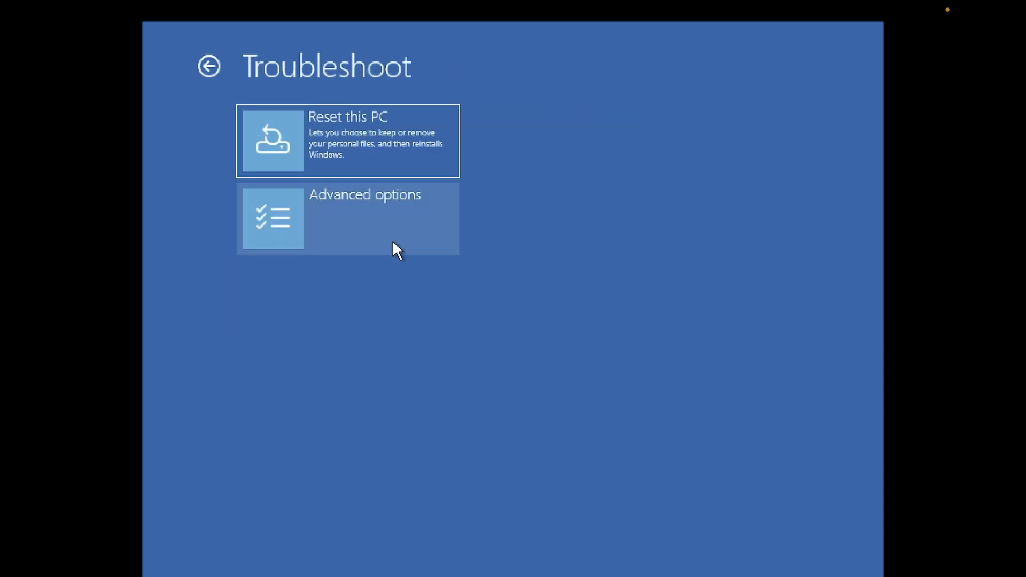
pyautogui.click(393, 243)
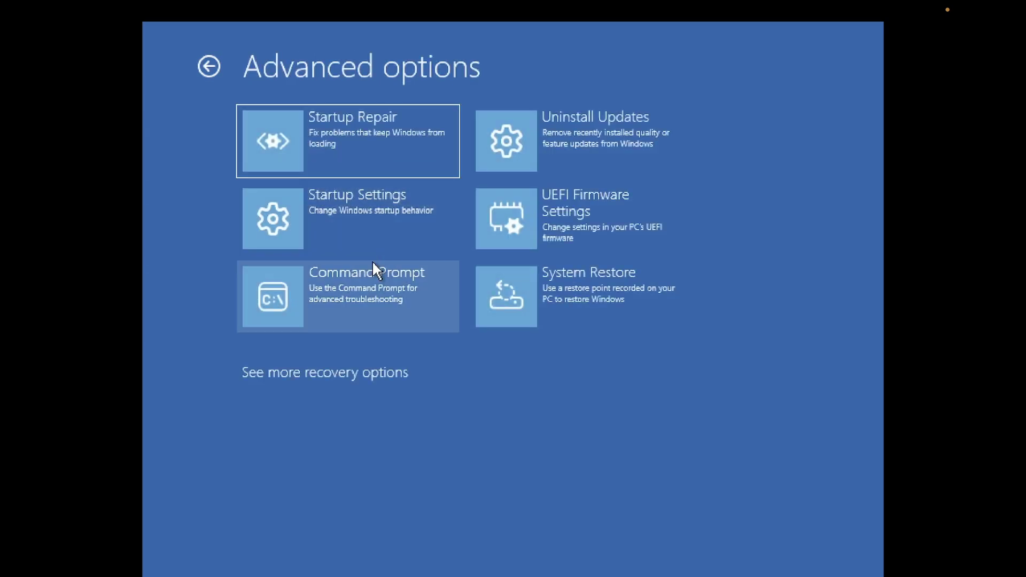
pyautogui.click(378, 279)
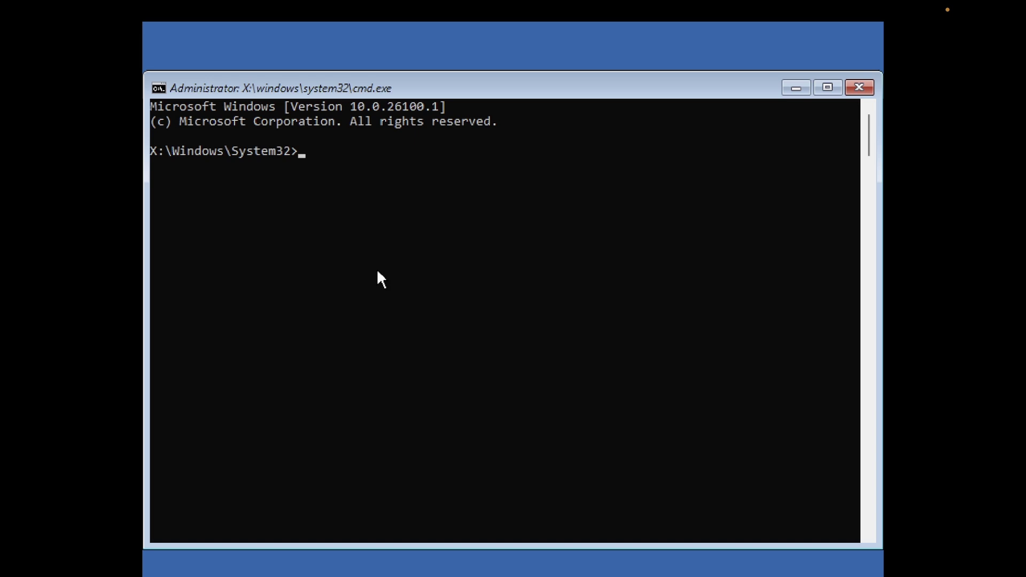
# Enter 'net user administrator /active:yes' at the X:\Windows\System32 prompt.
# Enable the built-in Administrator account with 'net user administrator /active:yes'.
pyautogui.write('net')
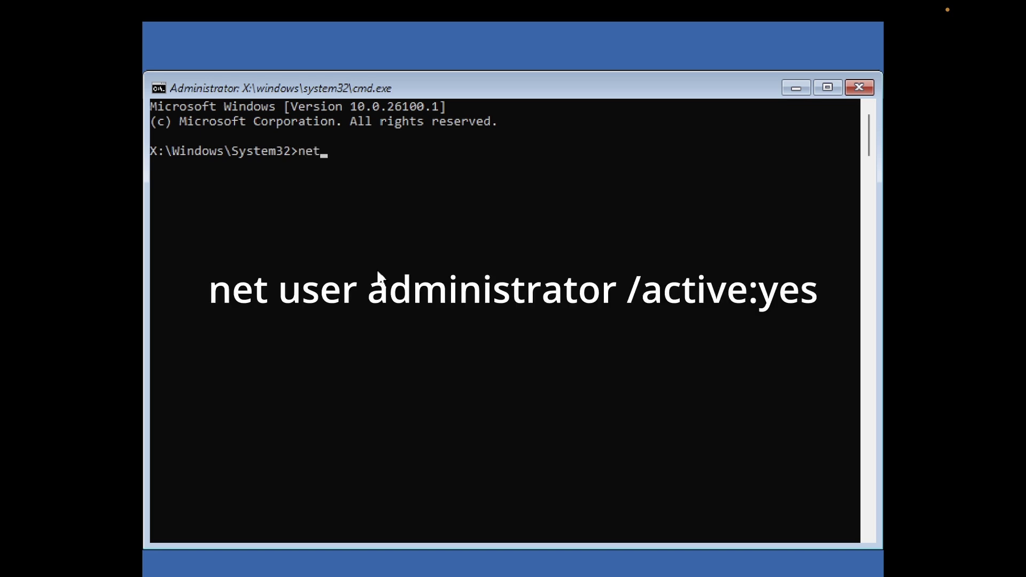
pyautogui.write(' user administrator /active:yes')
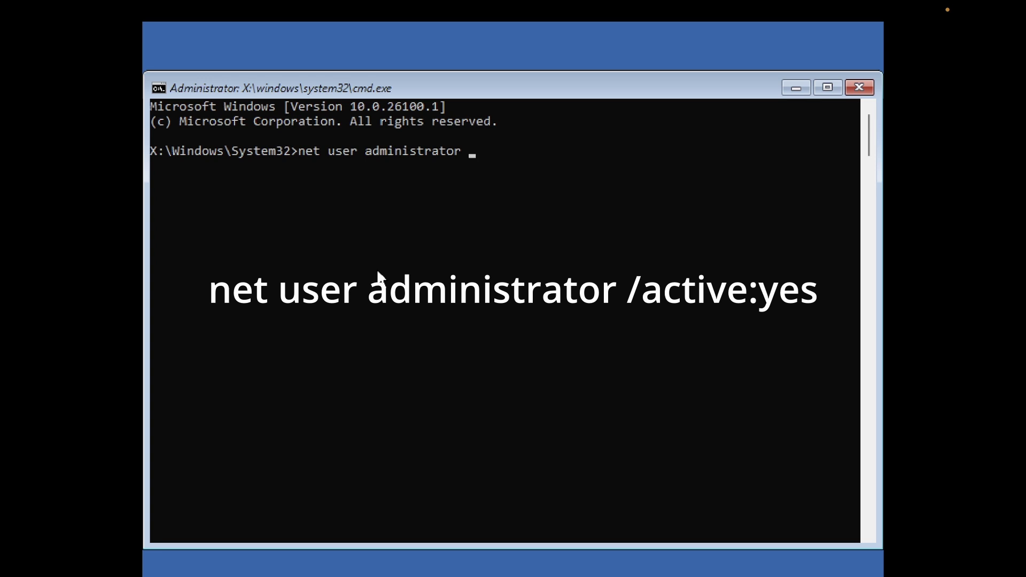
# Enter 'net user administrator /active:yes' at the X:\Windows\System32 prompt.
# Enable the built-in Administrator account with 'net user administrator /active:yes'.
pyautogui.write(' /active:yes')
pyautogui.press('Return')
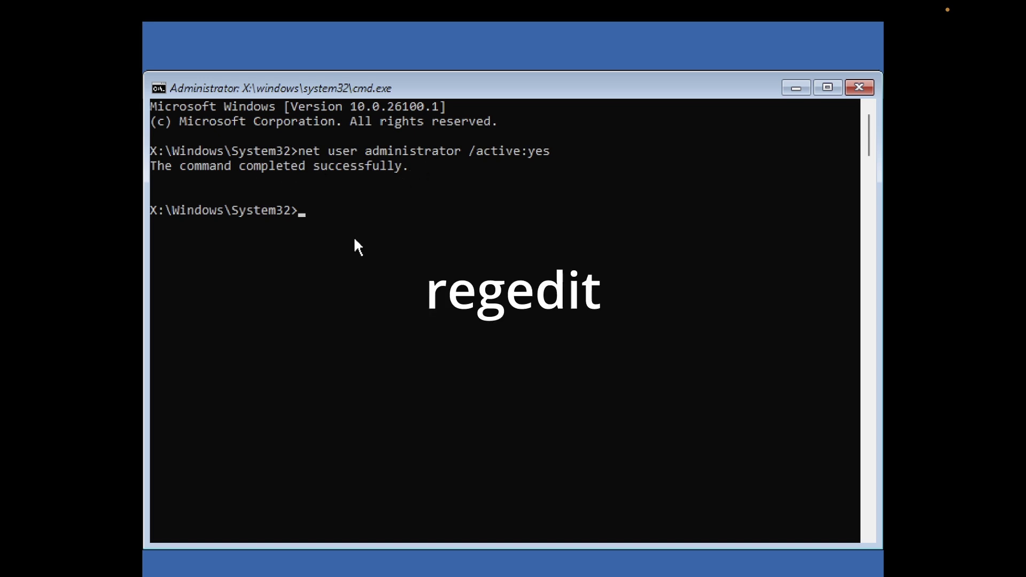
# Launch Registry Editor with regedit and select HKEY_LOCAL_MACHINE as the hive load target.
pyautogui.write('e')
pyautogui.press('BackSpace')
pyautogui.write('regedit')
pyautogui.press('Return')
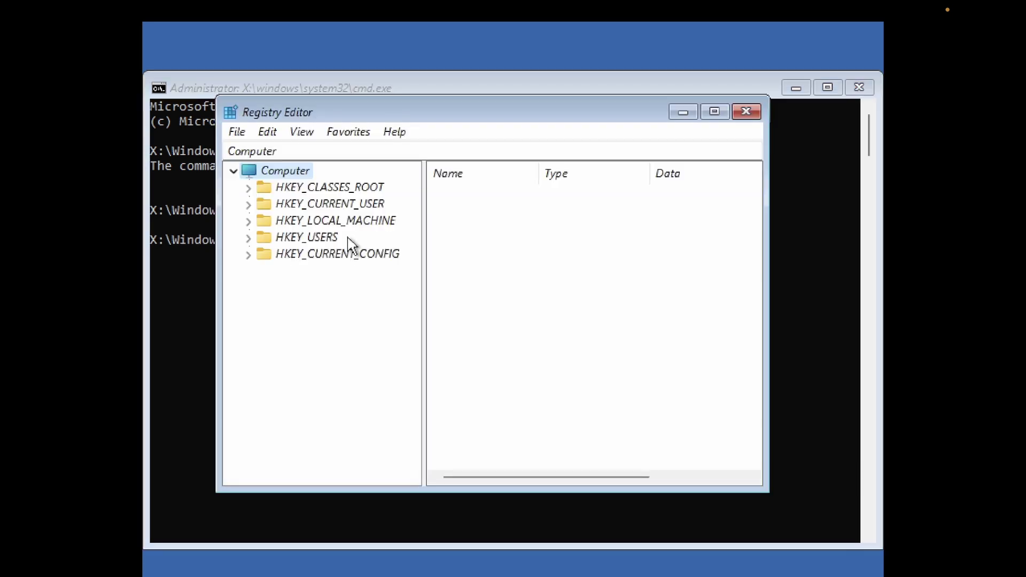
pyautogui.click(320, 223)
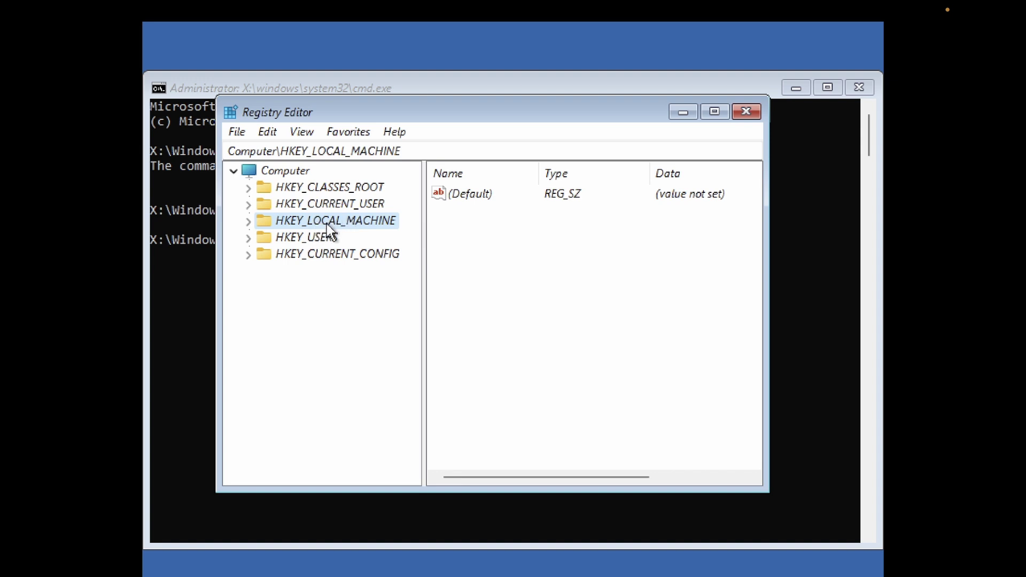
pyautogui.click(237, 132)
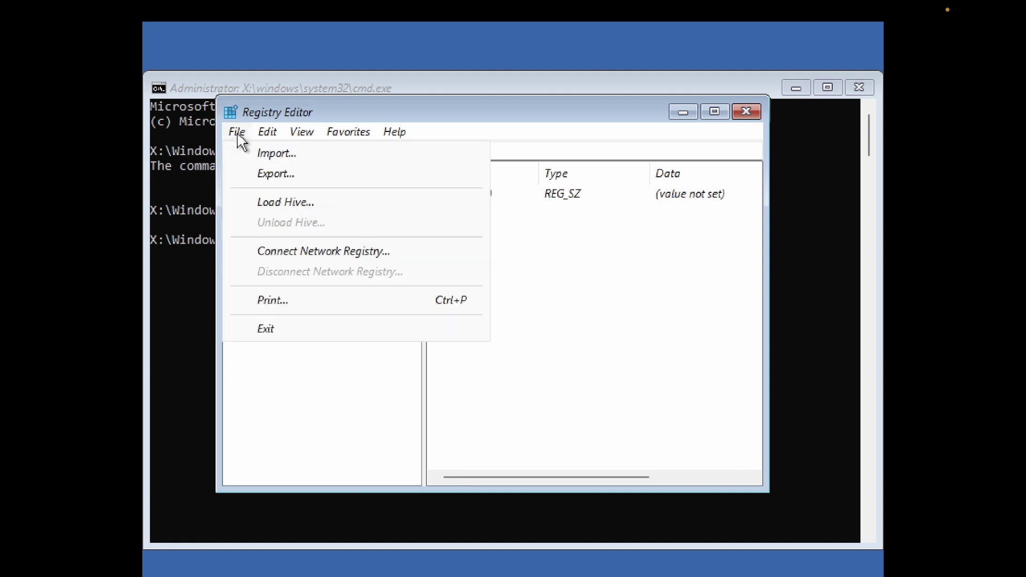
# Start Load Hive and browse This PC > Local Disk (C:) > Windows, jumping down to the System folders.
pyautogui.click(283, 202)
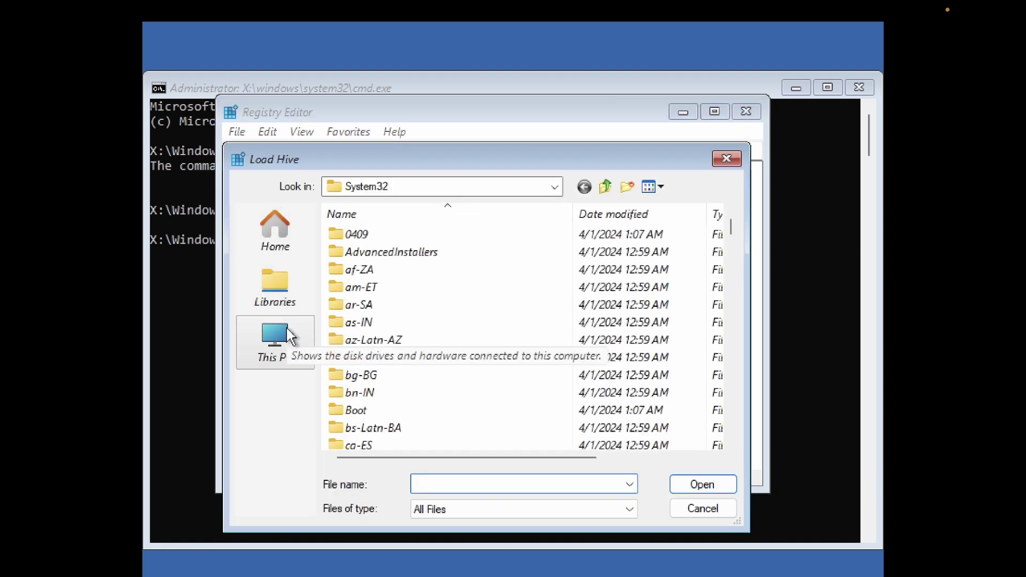
pyautogui.click(278, 354)
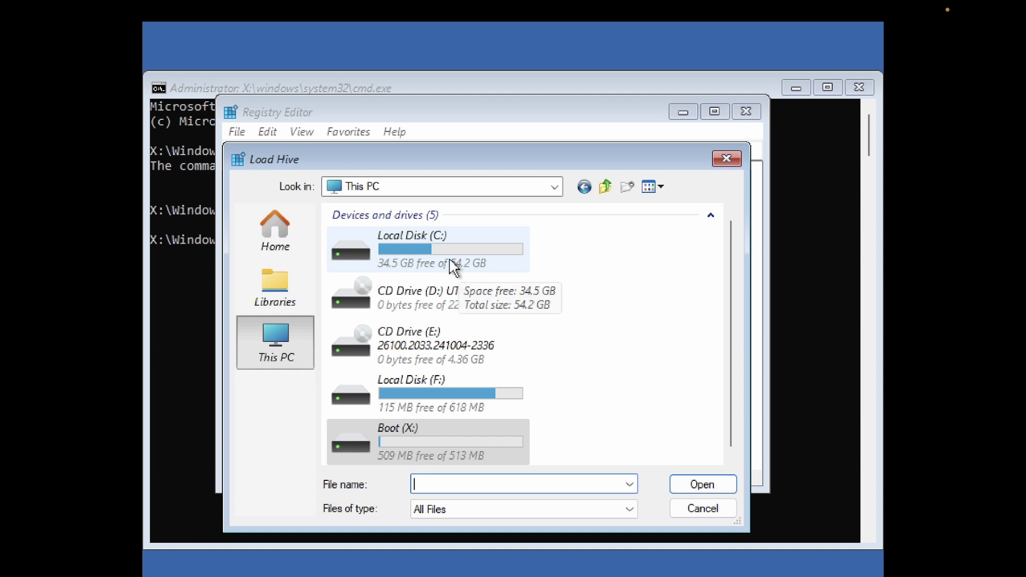
pyautogui.doubleClick(451, 268)
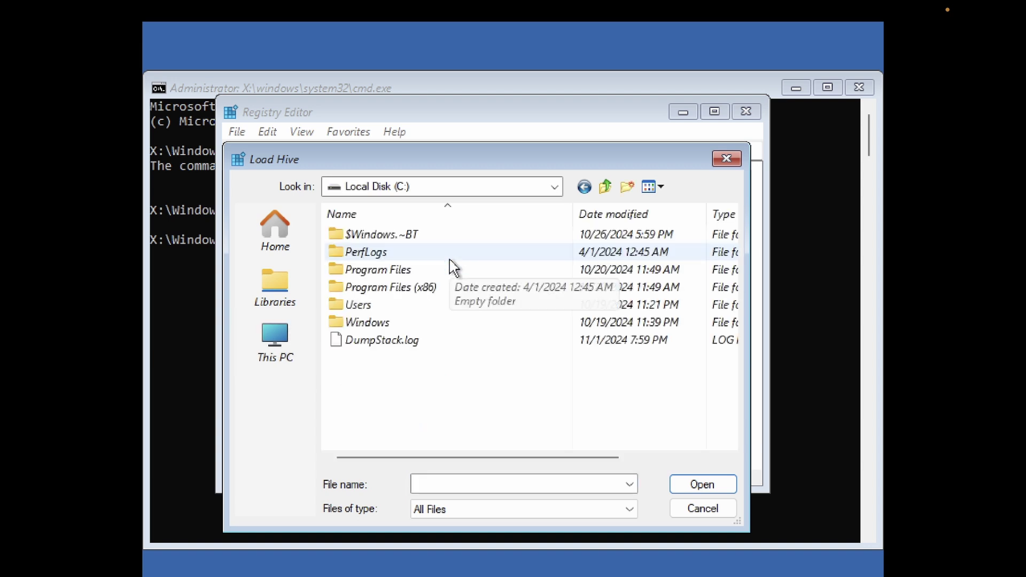
pyautogui.doubleClick(388, 322)
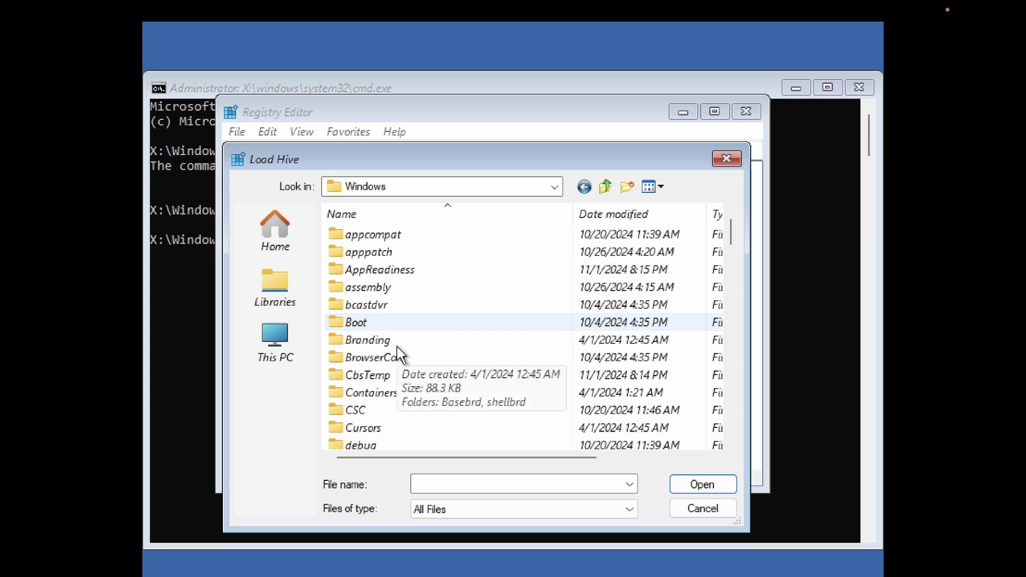
pyautogui.click(398, 349)
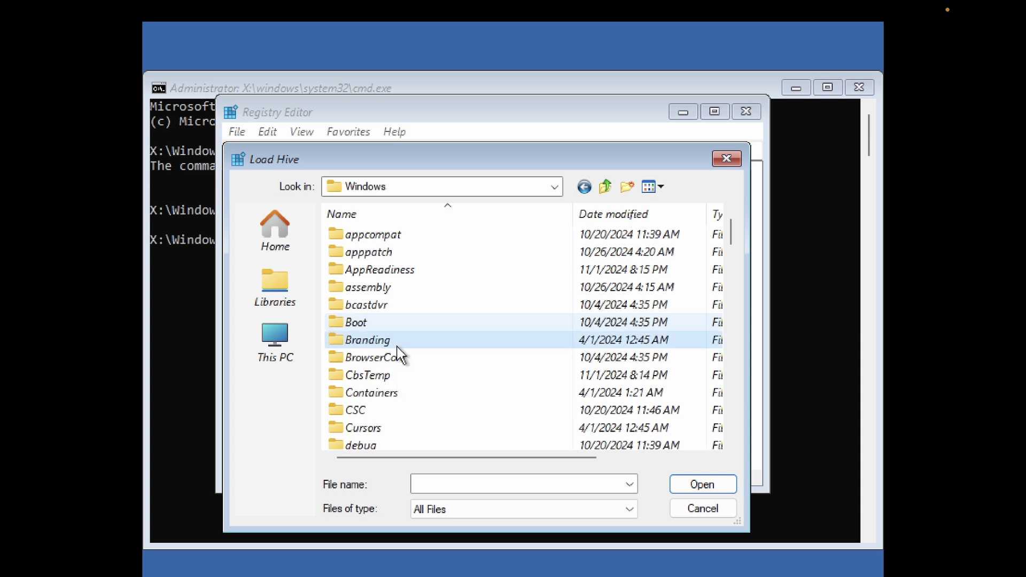
pyautogui.press('s')
pyautogui.press('s')
pyautogui.press('s')
pyautogui.press('s')
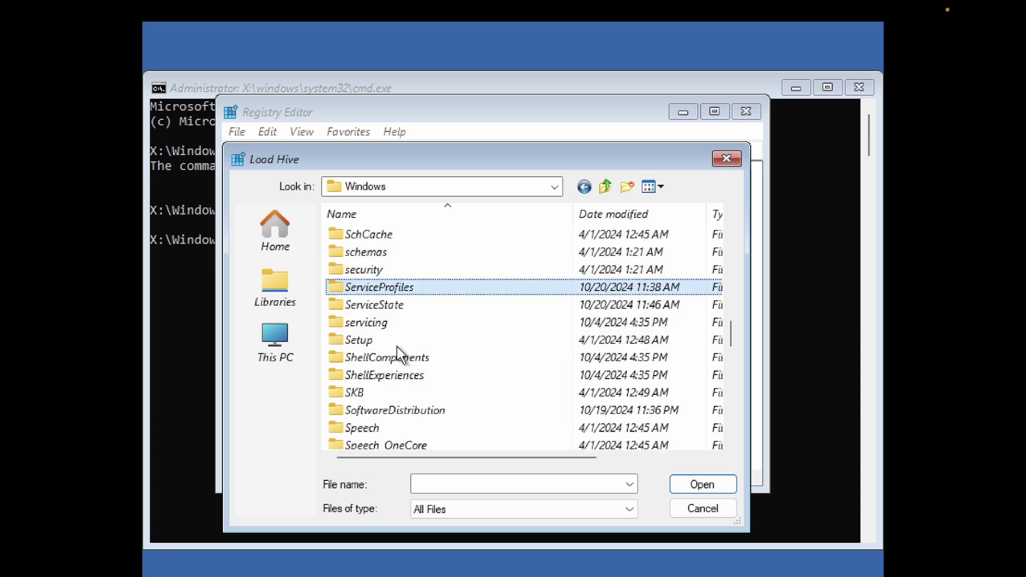
pyautogui.press('s')
pyautogui.press('s')
pyautogui.press('s')
pyautogui.press('s')
pyautogui.press('s')
pyautogui.press('s')
pyautogui.press('s')
pyautogui.press('s')
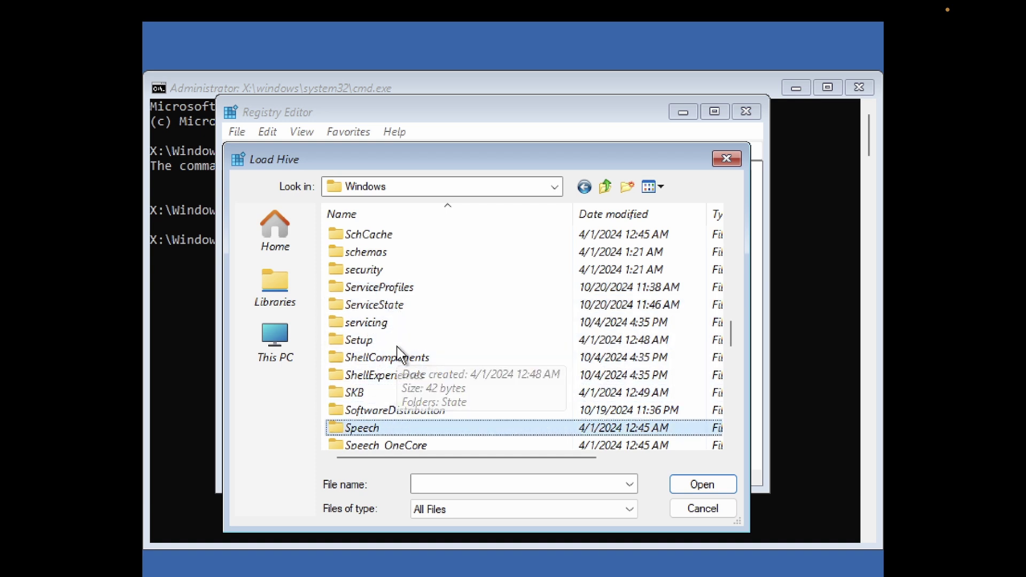
pyautogui.press('s')
pyautogui.press('s')
pyautogui.press('s')
pyautogui.press('s')
pyautogui.press('s')
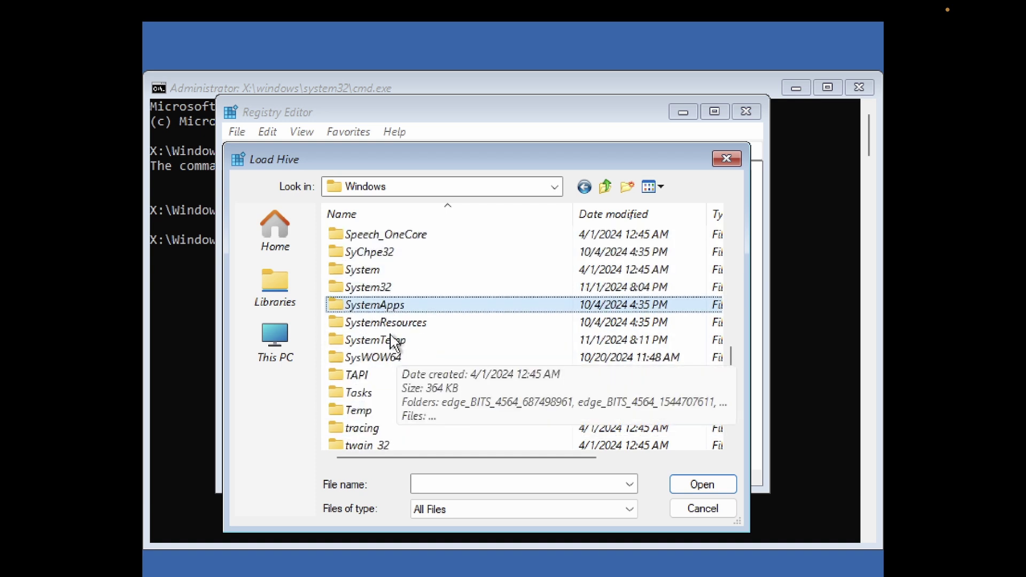
# Browse into System32\config and scroll to the SOFTWARE, SAM and SYSTEM hive files.
pyautogui.doubleClick(395, 289)
pyautogui.write('C_500')
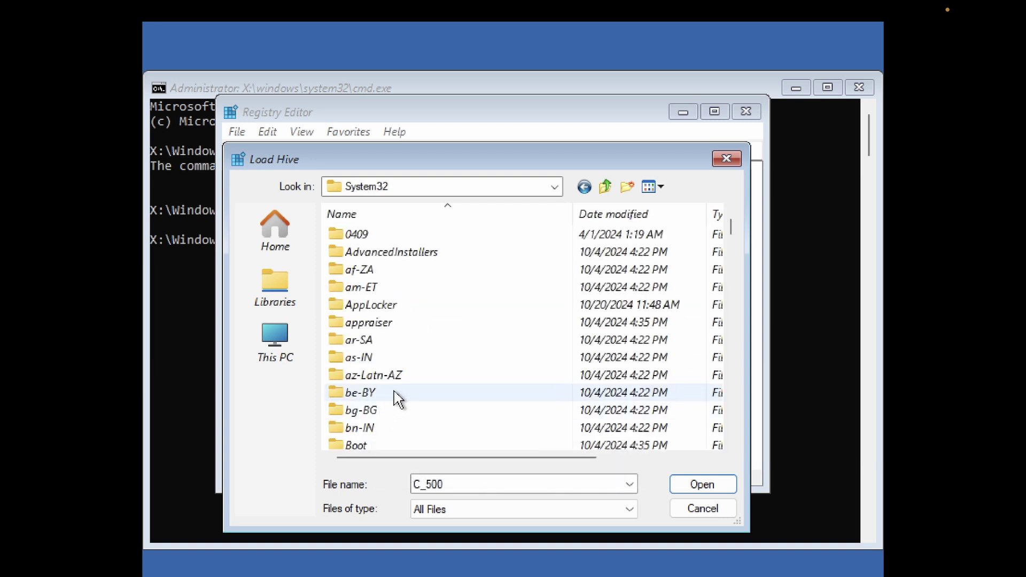
pyautogui.scroll(-5, 398, 398)
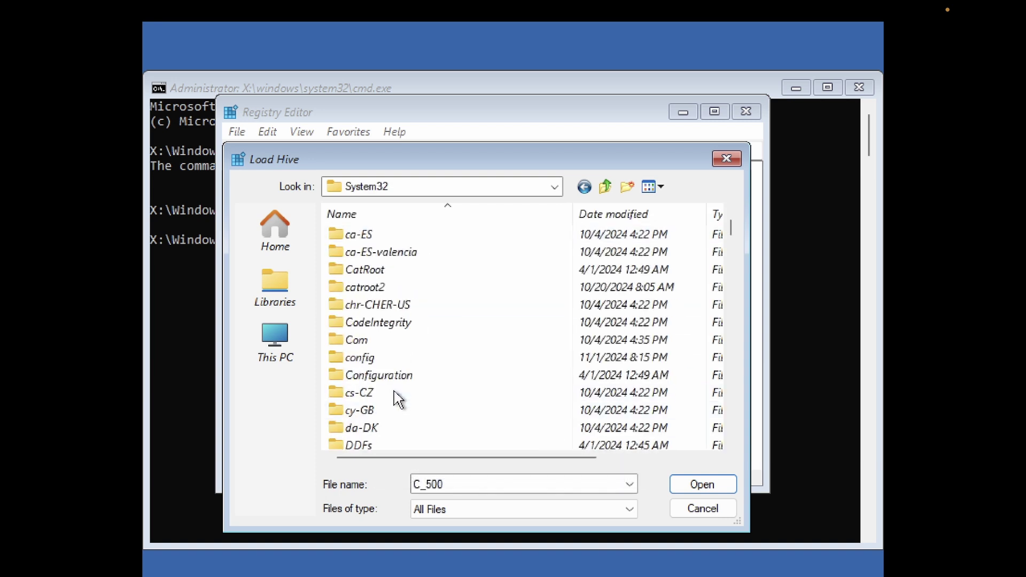
pyautogui.doubleClick(384, 362)
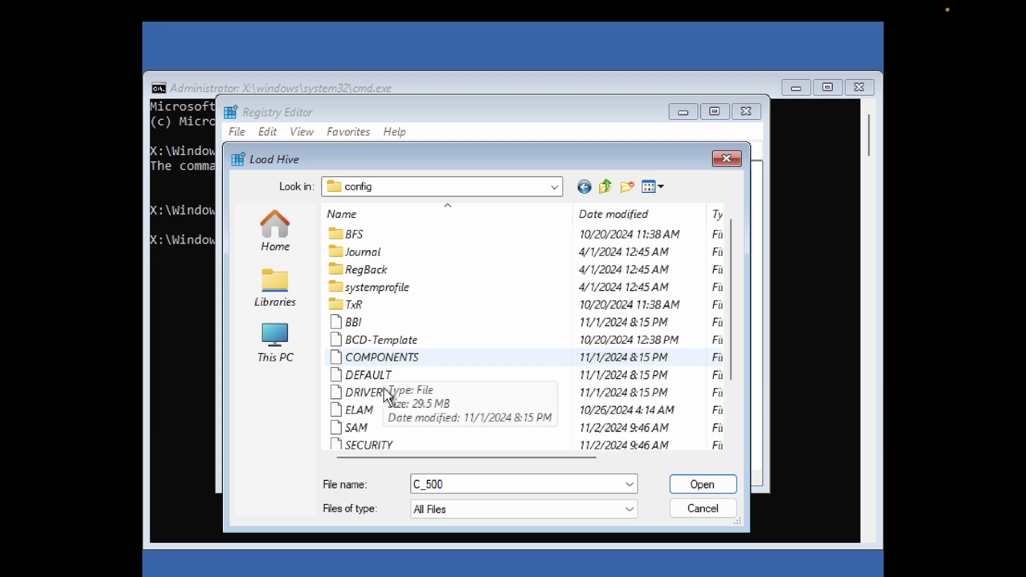
pyautogui.scroll(-2, 377, 426)
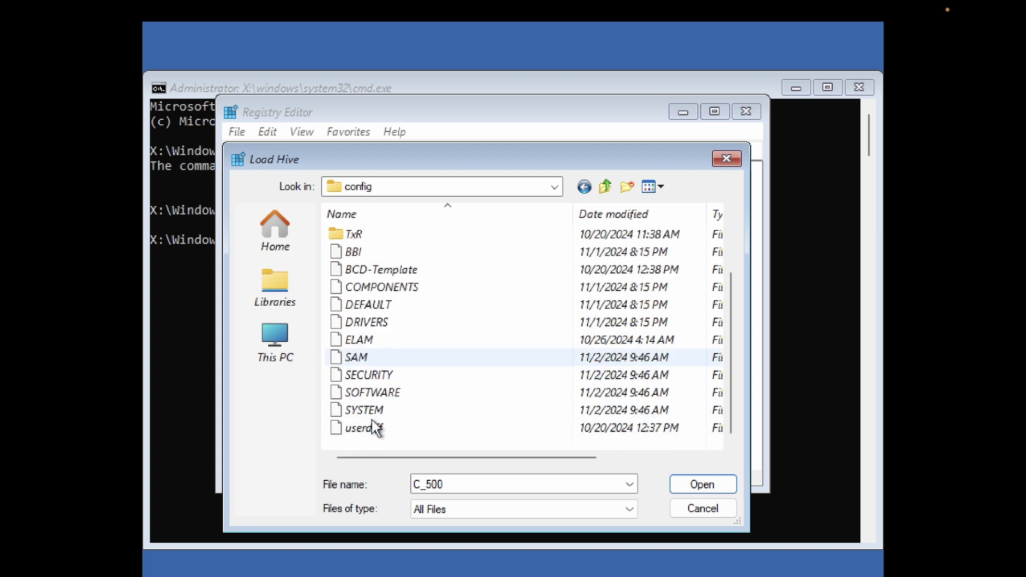
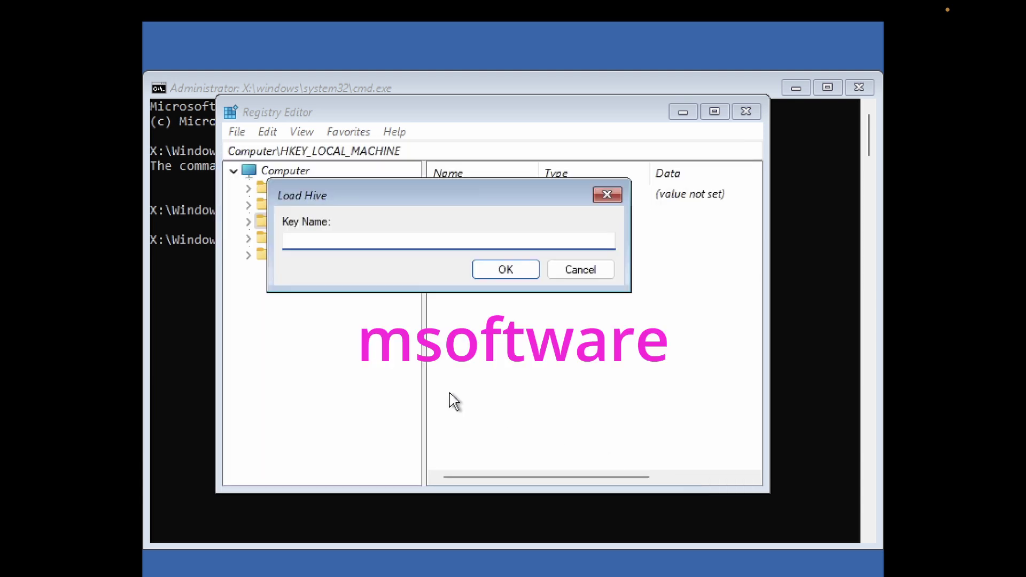
# Name the loaded hive key 'msoftware' and confirm the Load Hive dialog.
pyautogui.write('msoftware')
pyautogui.click(510, 272)
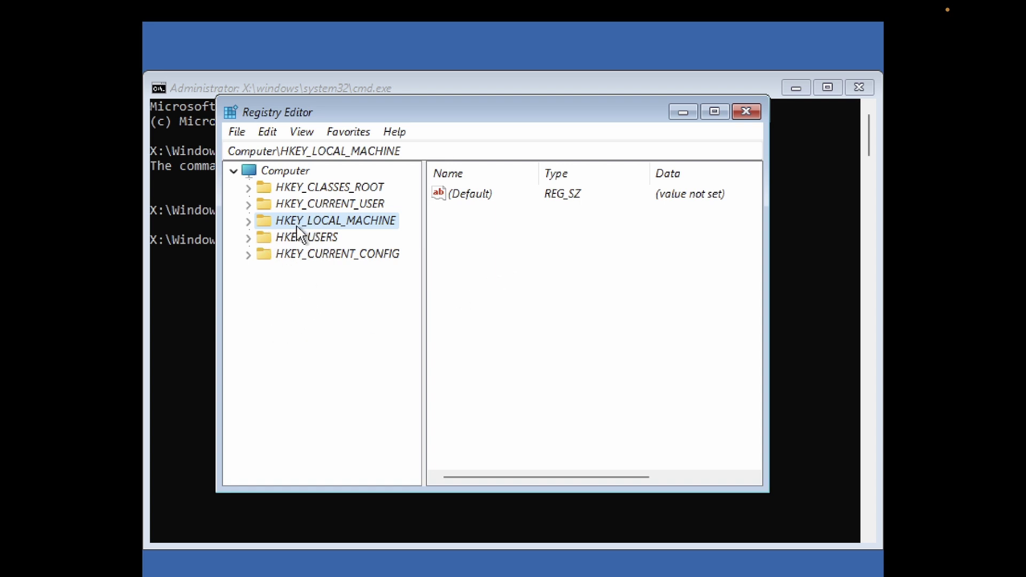
# Expand HKEY_LOCAL_MACHINE to reveal msoftware alongside HARDWARE, SAM, SECURITY, SOFTWARE and SYSTEM.
pyautogui.click(248, 221)
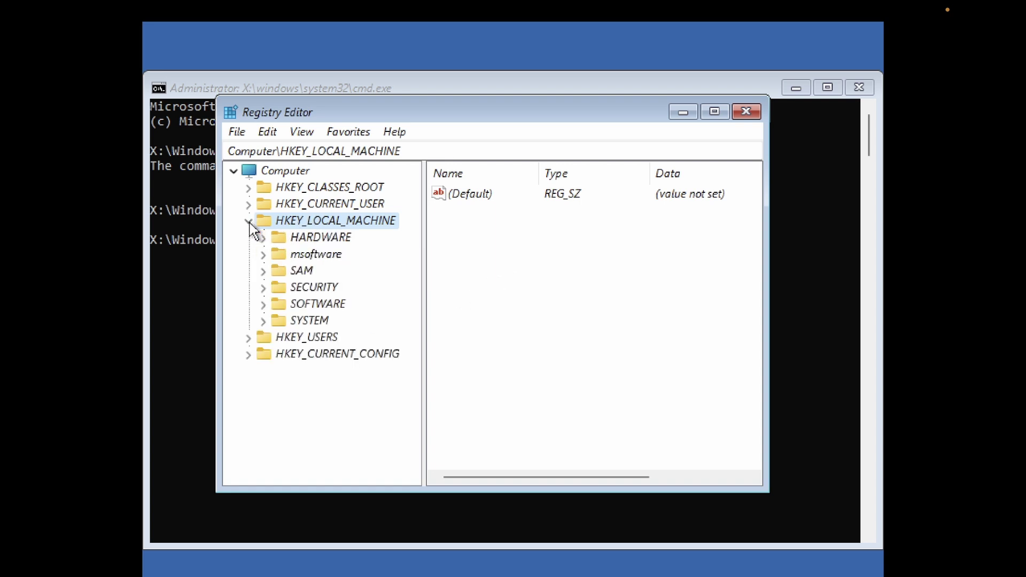
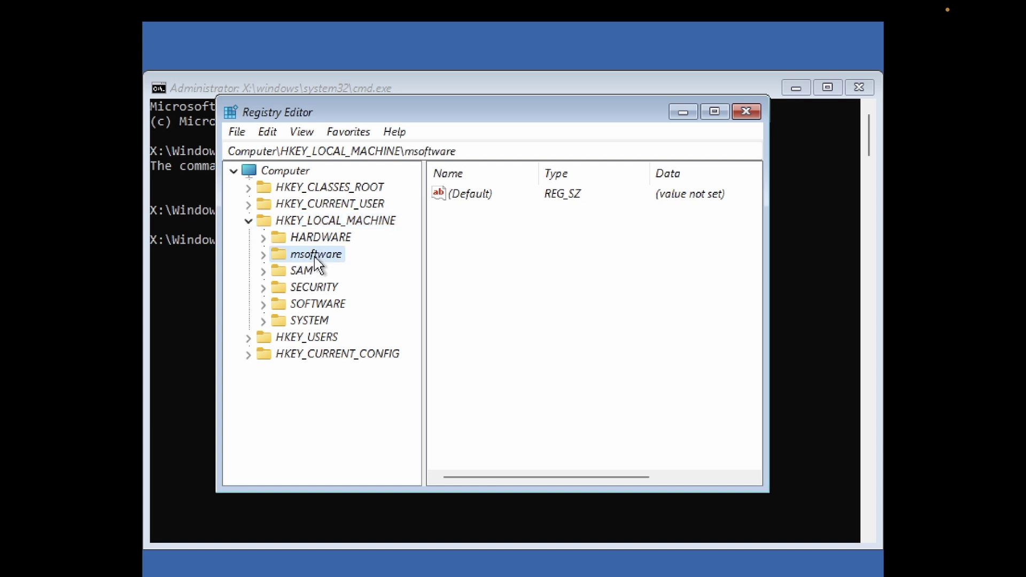
# Expand the msoftware hive under HKEY_LOCAL_MACHINE and open its Microsoft key.
pyautogui.click(265, 256)
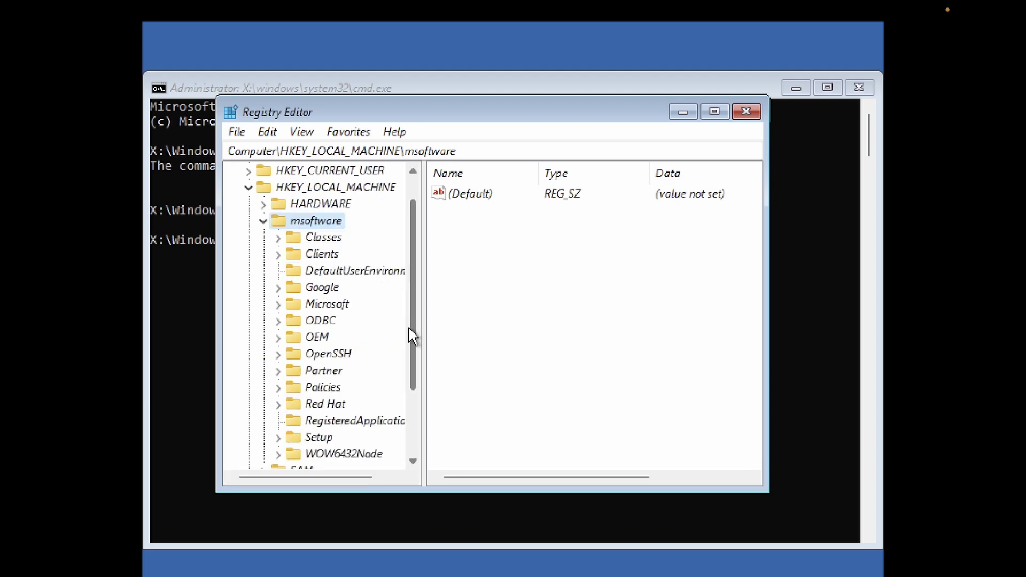
pyautogui.moveTo(412, 336)
pyautogui.mouseDown()
pyautogui.moveTo(414, 367)
pyautogui.moveTo(412, 351)
pyautogui.mouseUp()
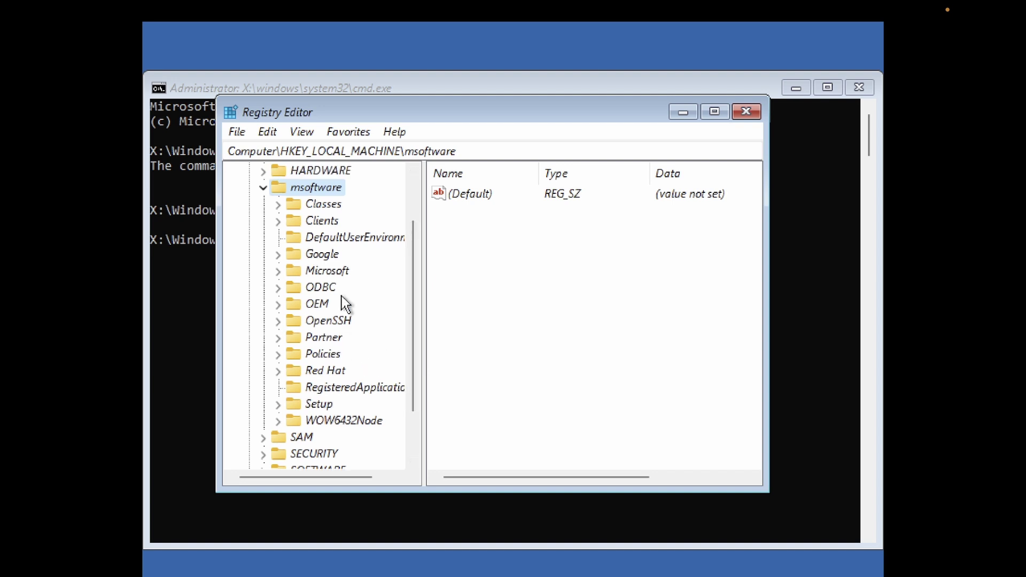
pyautogui.doubleClick(327, 271)
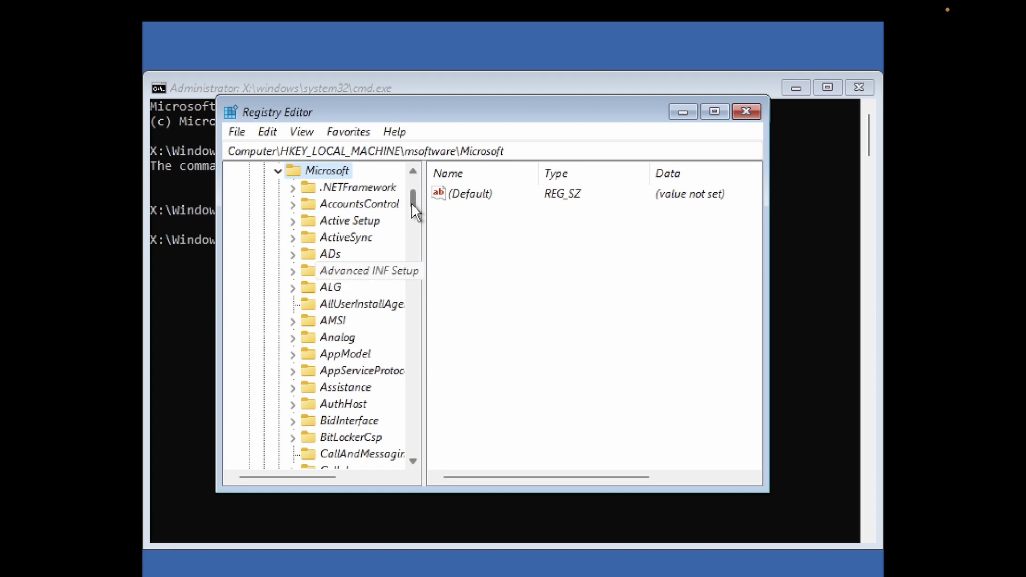
# Open Microsoft\Windows NT\CurrentVersion to show values like CurrentBuild 26100 and DisplayVersion 24H2.
pyautogui.moveTo(412, 206); pyautogui.dragTo(398, 425)
pyautogui.doubleClick(349, 307)
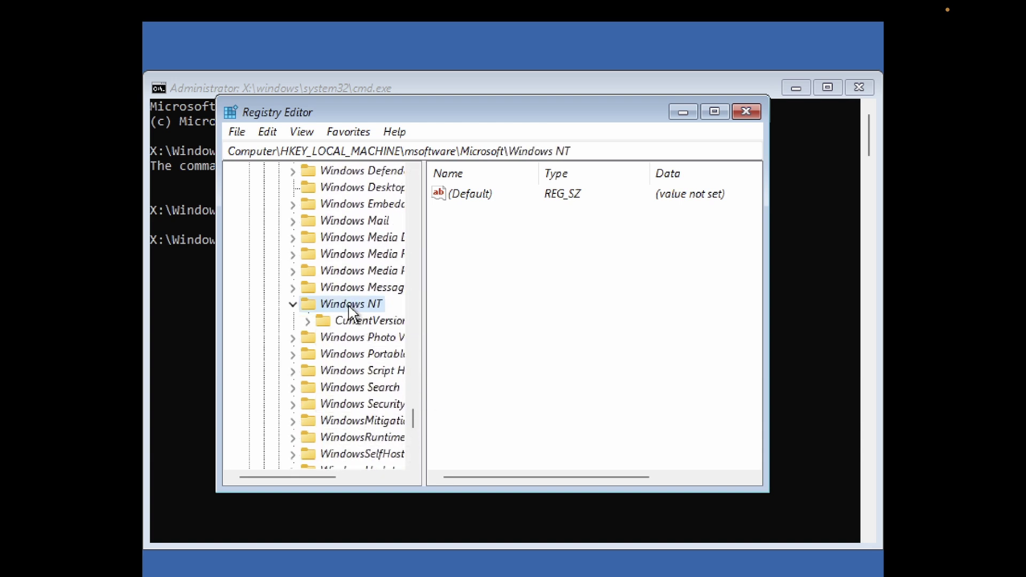
pyautogui.doubleClick(361, 322)
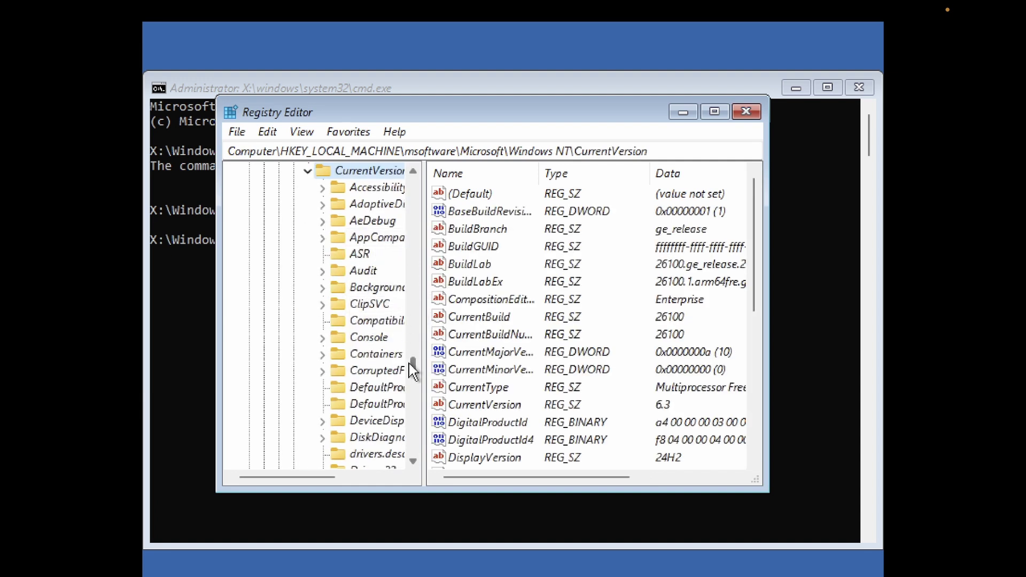
# Select the PasswordLess key, widen the key tree, and expand PasswordLess to reveal Device.
pyautogui.moveTo(411, 363); pyautogui.dragTo(411, 395)
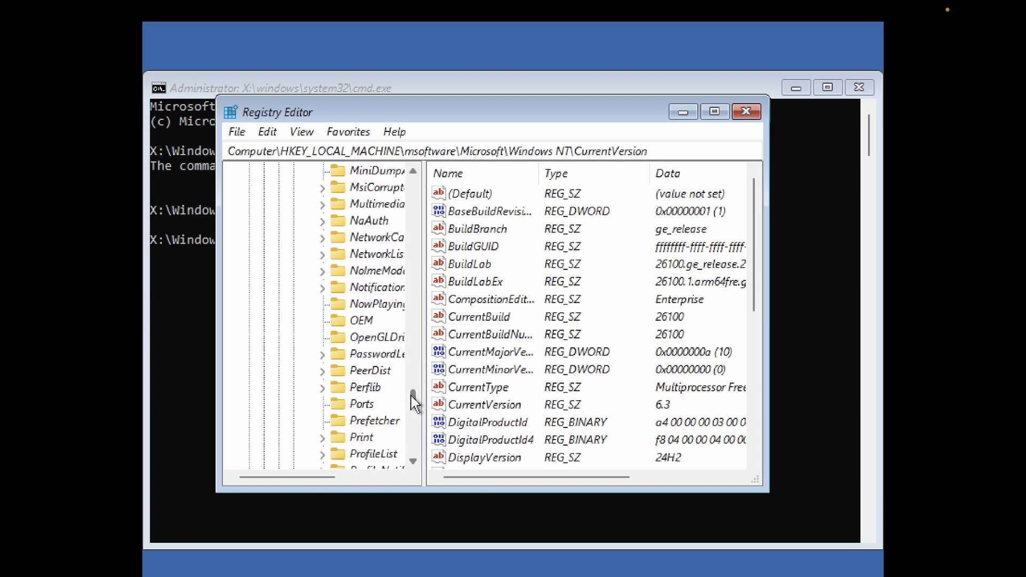
pyautogui.click(374, 353)
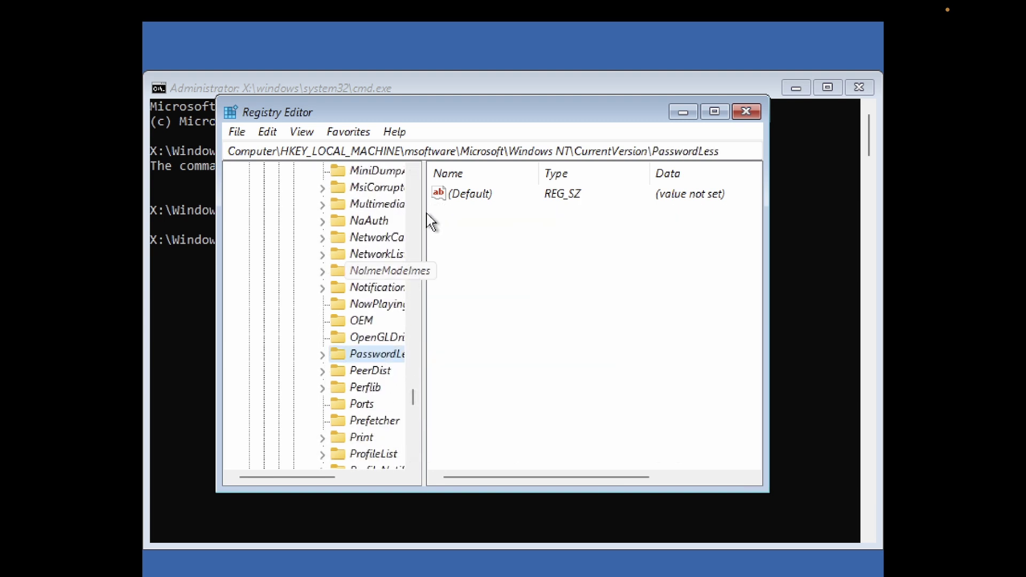
pyautogui.moveTo(425, 213); pyautogui.dragTo(479, 212)
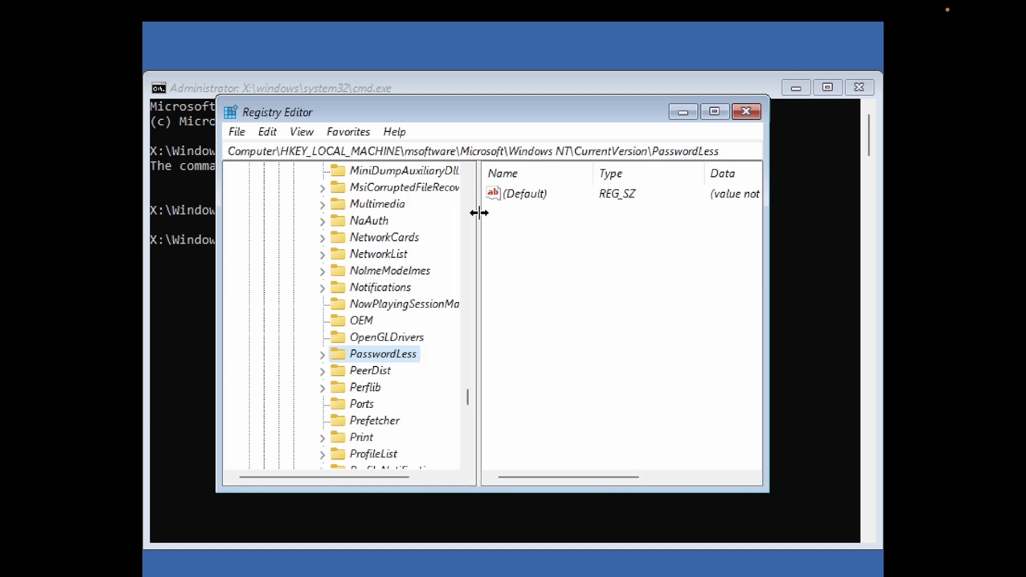
pyautogui.click(323, 354)
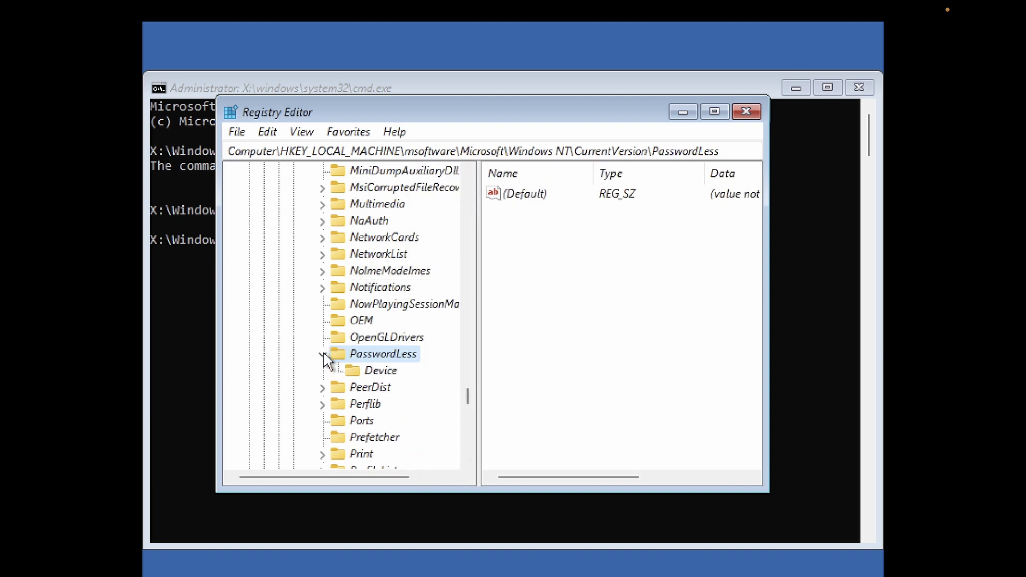
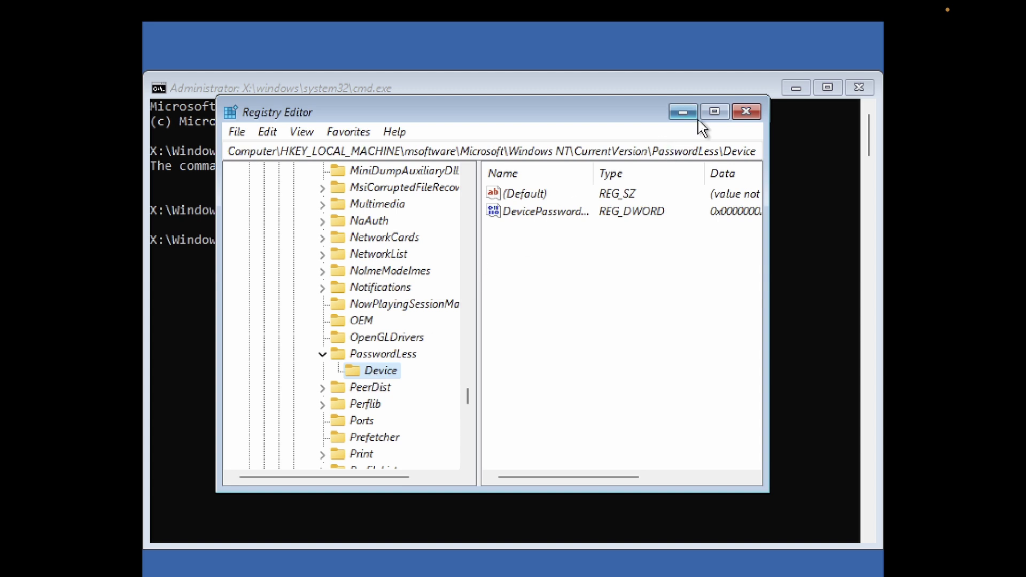
# Maximize Registry Editor, widen the Name column, and select the PasswordLess\Device key.
pyautogui.click(714, 112)
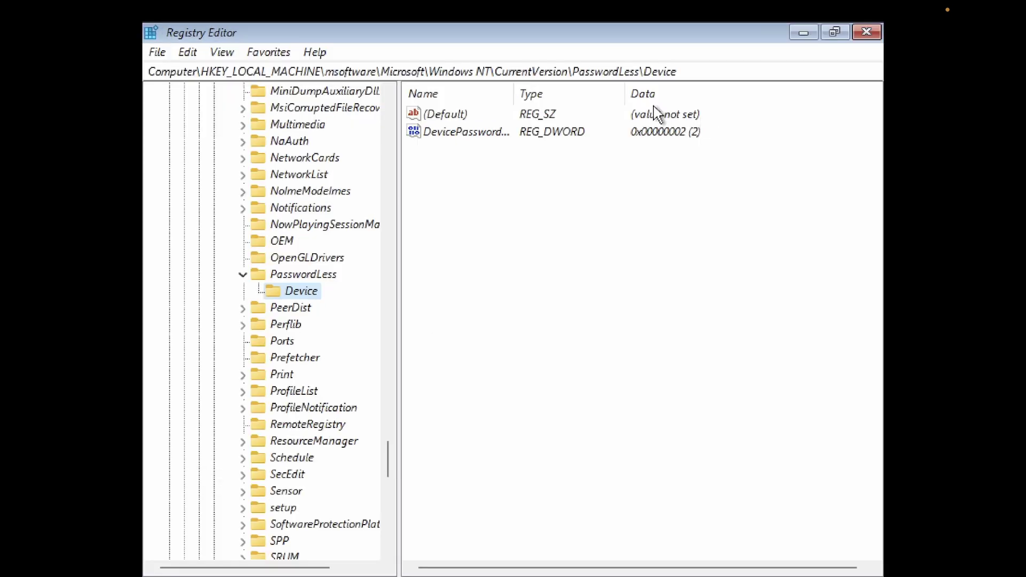
pyautogui.moveTo(684, 71); pyautogui.dragTo(210, 72)
pyautogui.click(291, 291)
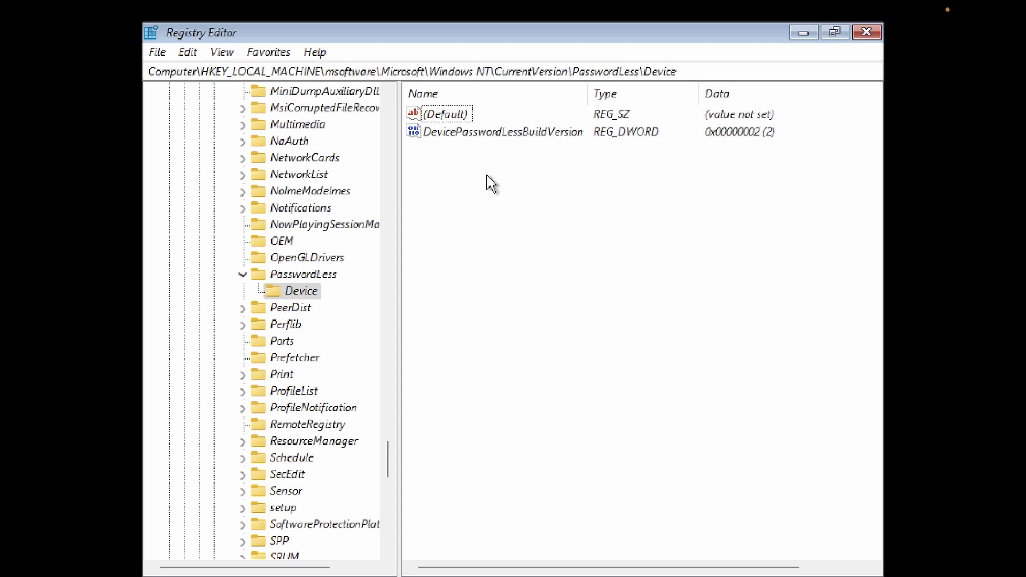
# Change DevicePasswordLessBuildVersion's value data from 2 to 0.
pyautogui.doubleClick(515, 137)
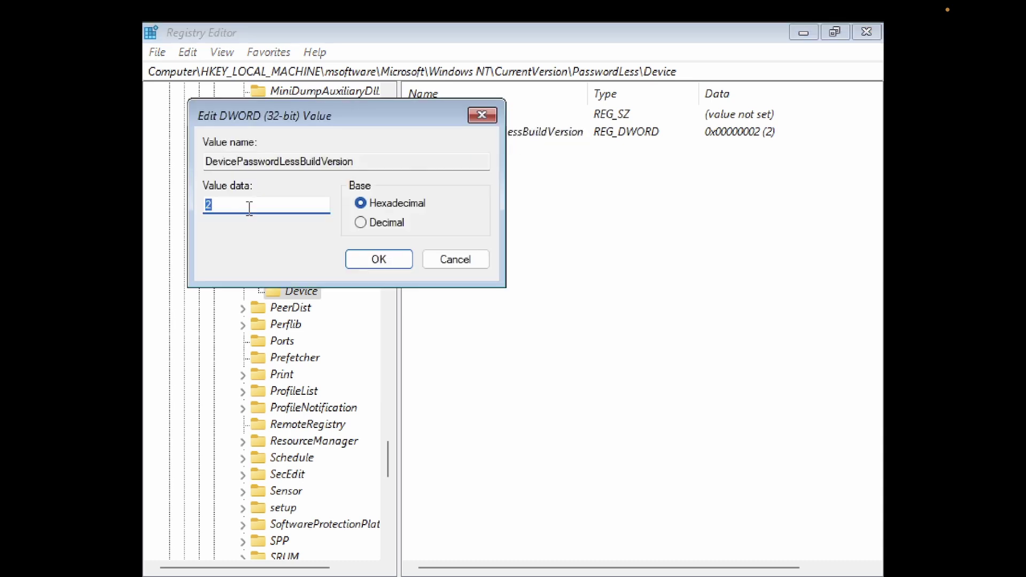
pyautogui.write('0')
pyautogui.click(380, 260)
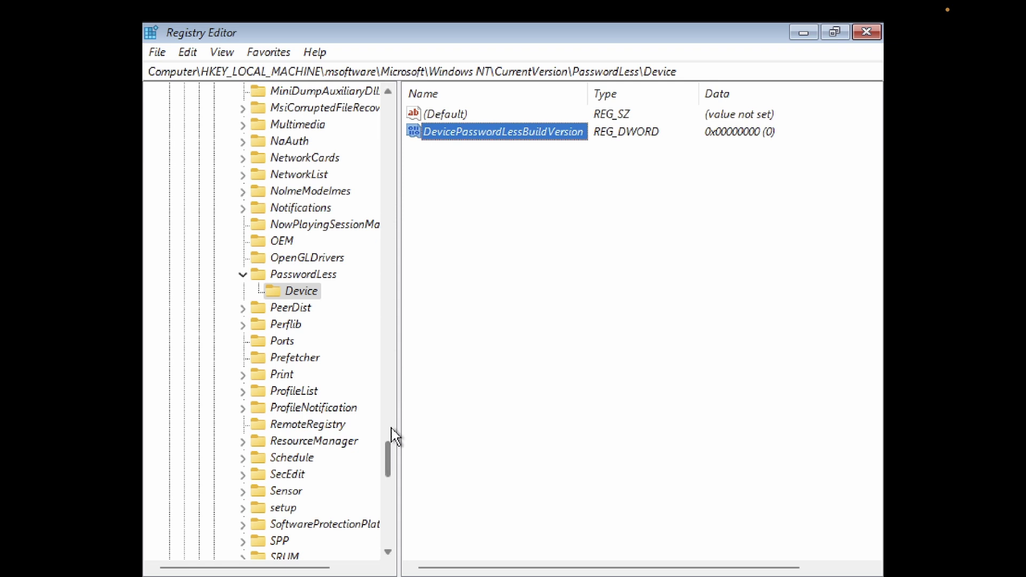
# Collapse Microsoft, msoftware and HKEY_LOCAL_MACHINE, then select msoftware under HKEY_LOCAL_MACHINE.
pyautogui.moveTo(388, 457); pyautogui.dragTo(381, 111)
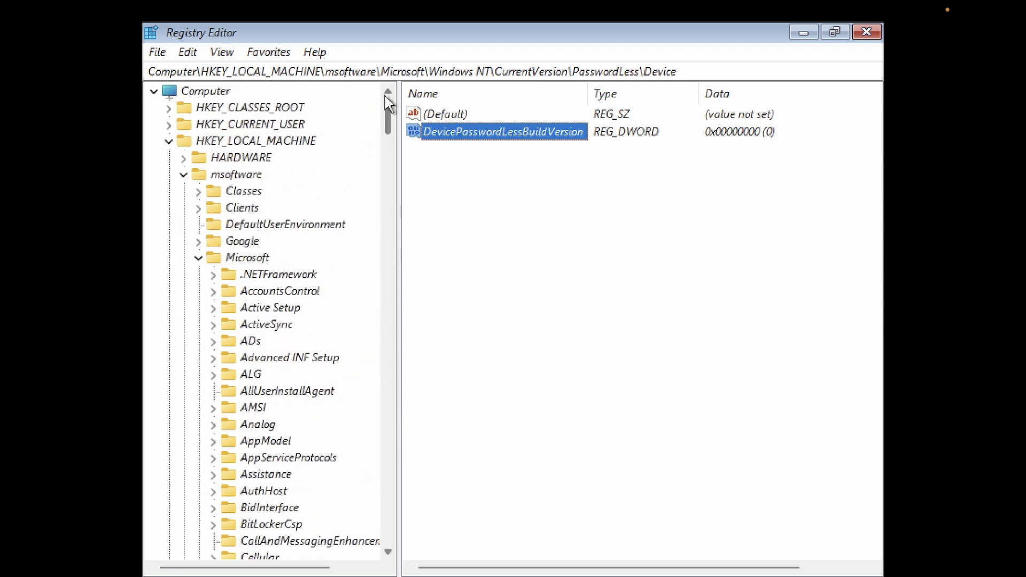
pyautogui.click(198, 258)
pyautogui.click(184, 175)
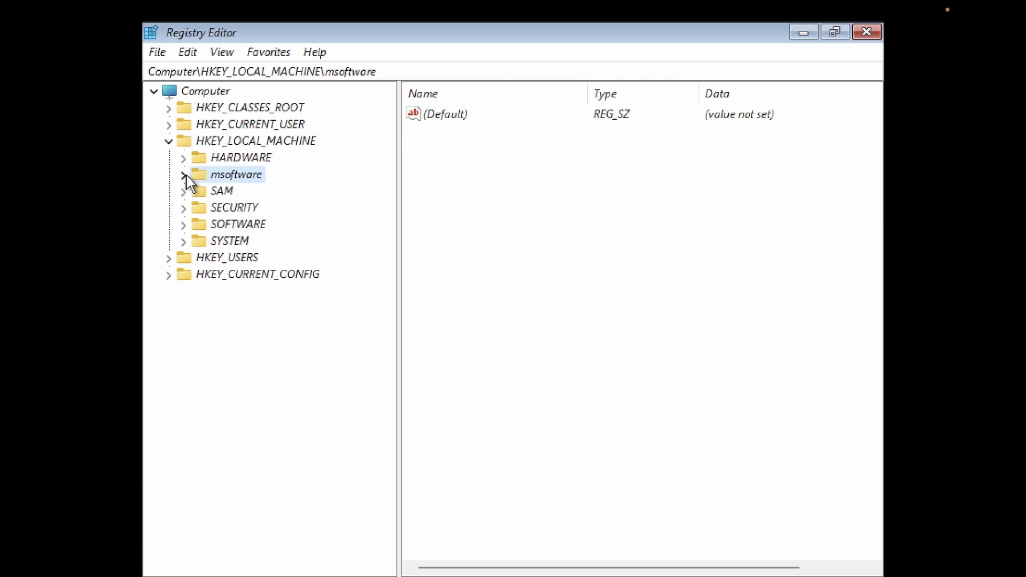
pyautogui.click(169, 141)
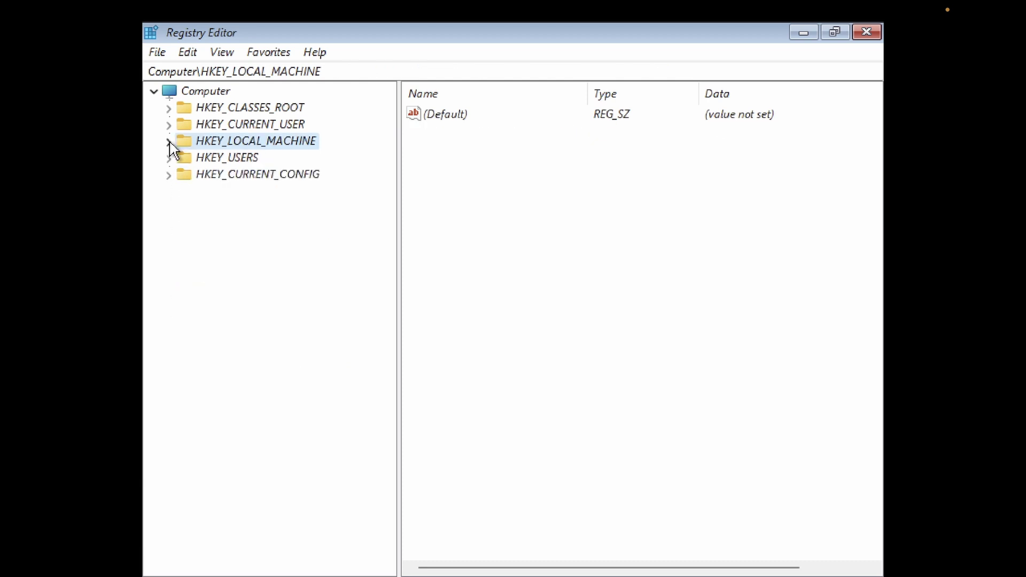
pyautogui.click(169, 141)
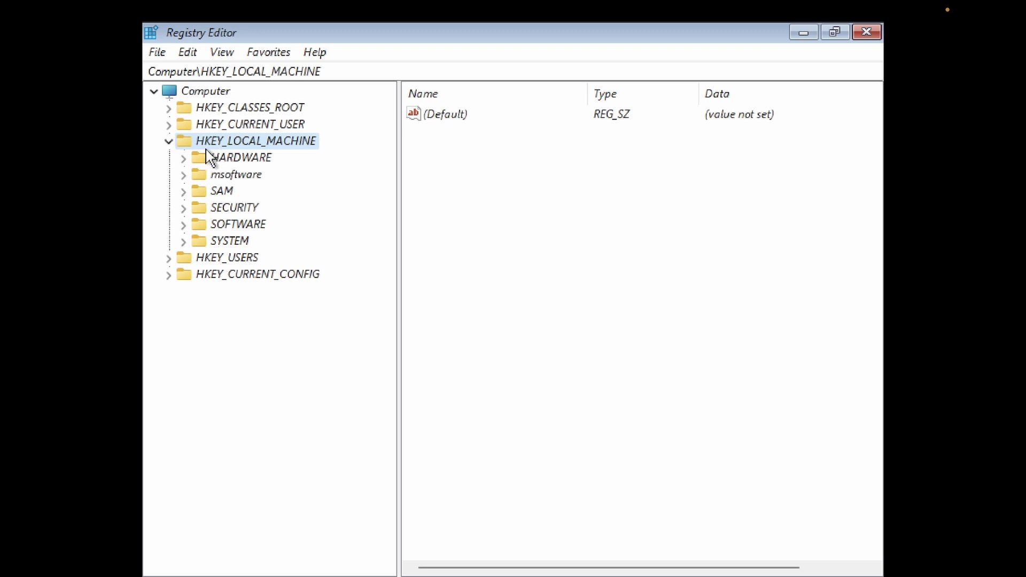
pyautogui.click(230, 178)
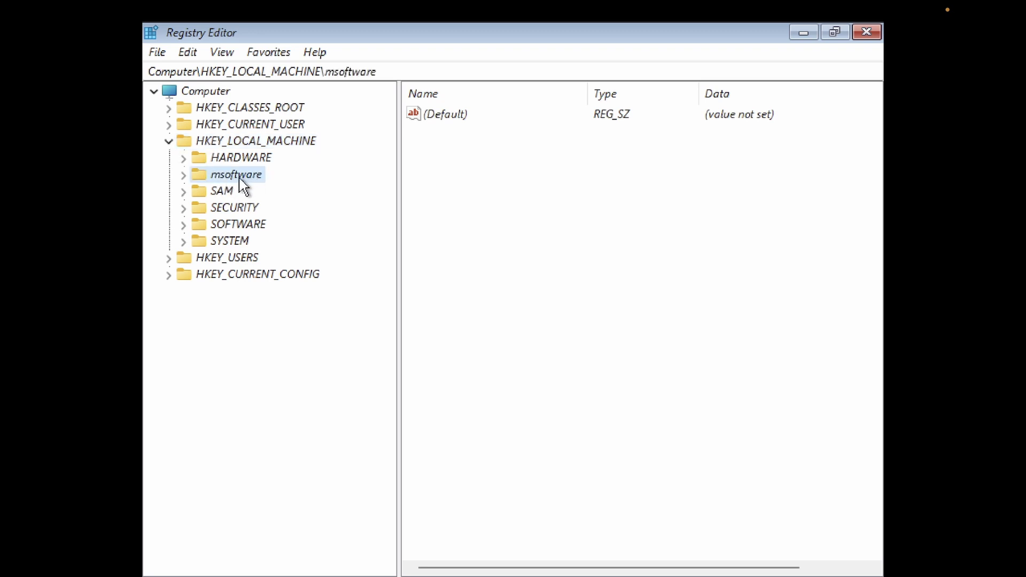
# Unload the msoftware hive from File > Unload Hive and confirm it.
pyautogui.click(161, 54)
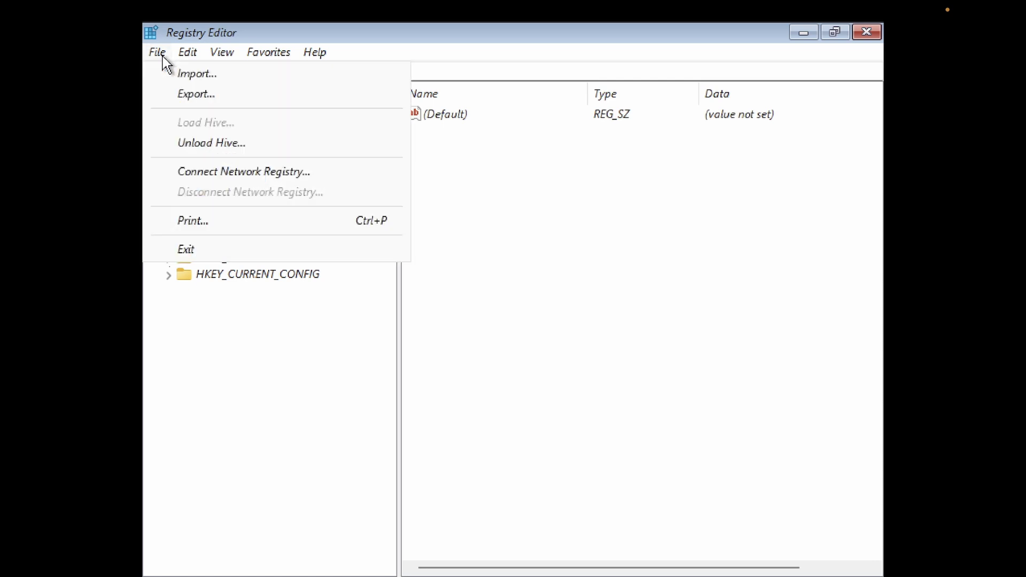
pyautogui.click(220, 142)
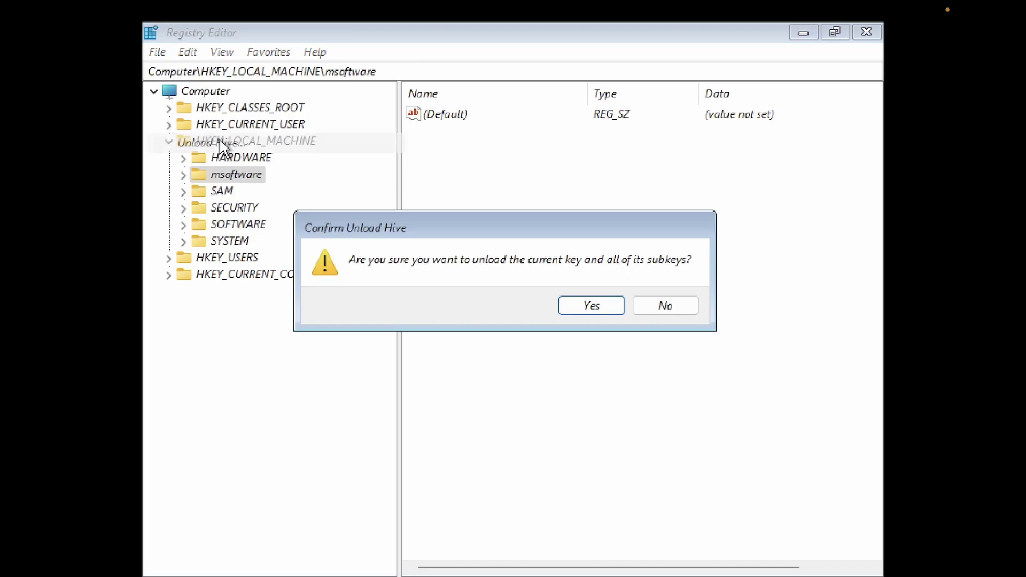
pyautogui.click(588, 300)
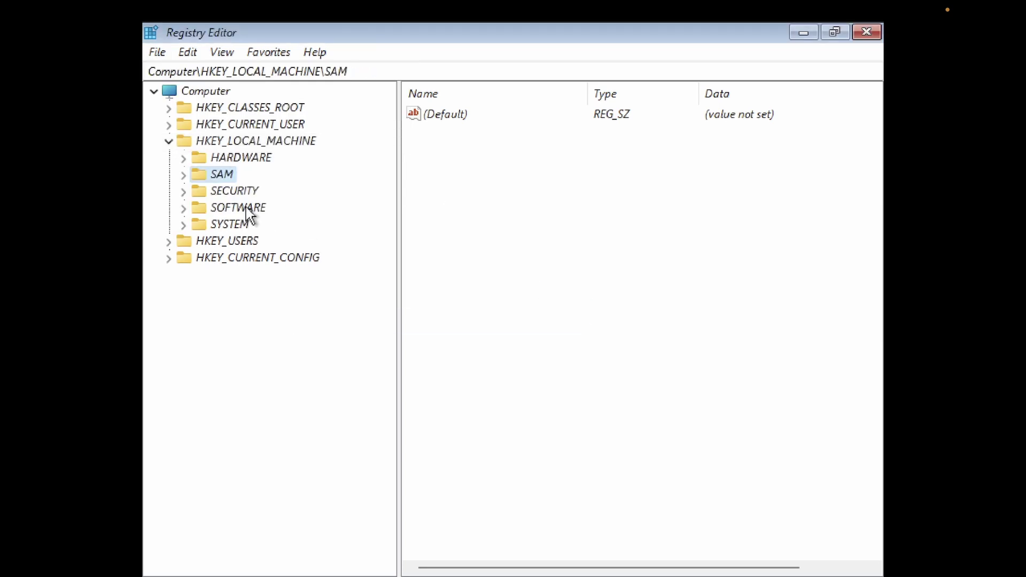
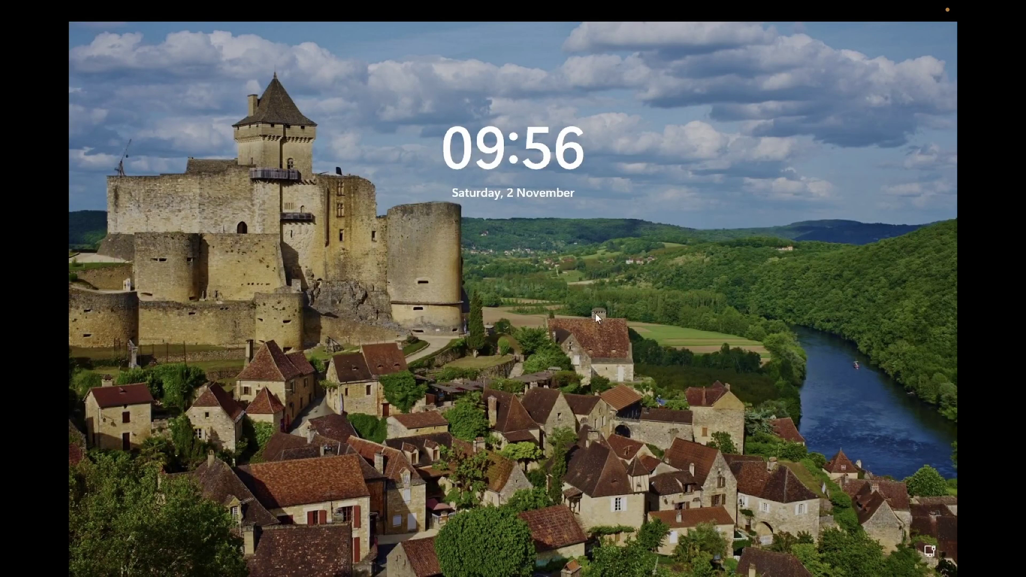
# Sign in to Windows from the lock screen using the account PIN.
pyautogui.click(563, 334)
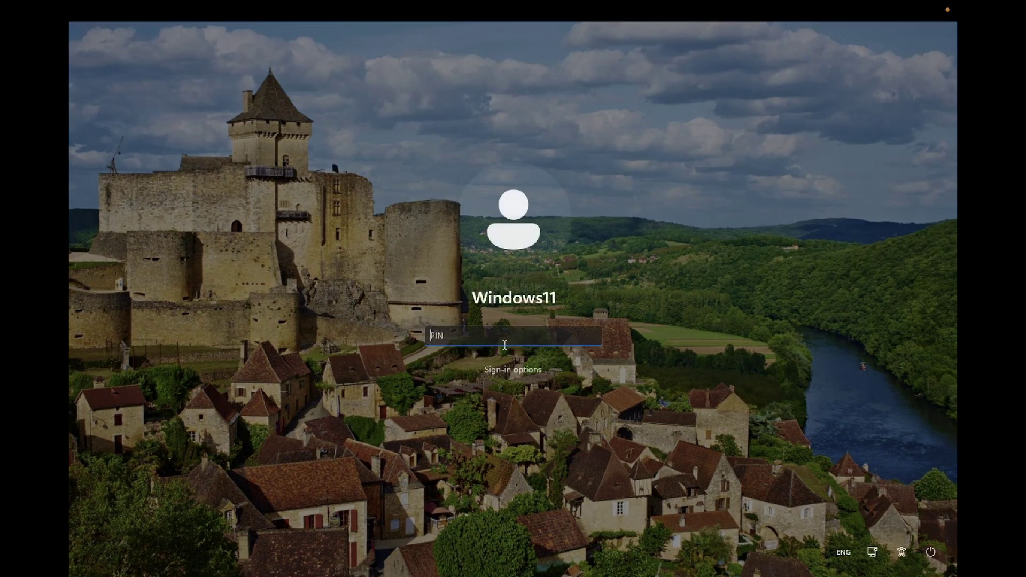
pyautogui.click(502, 370)
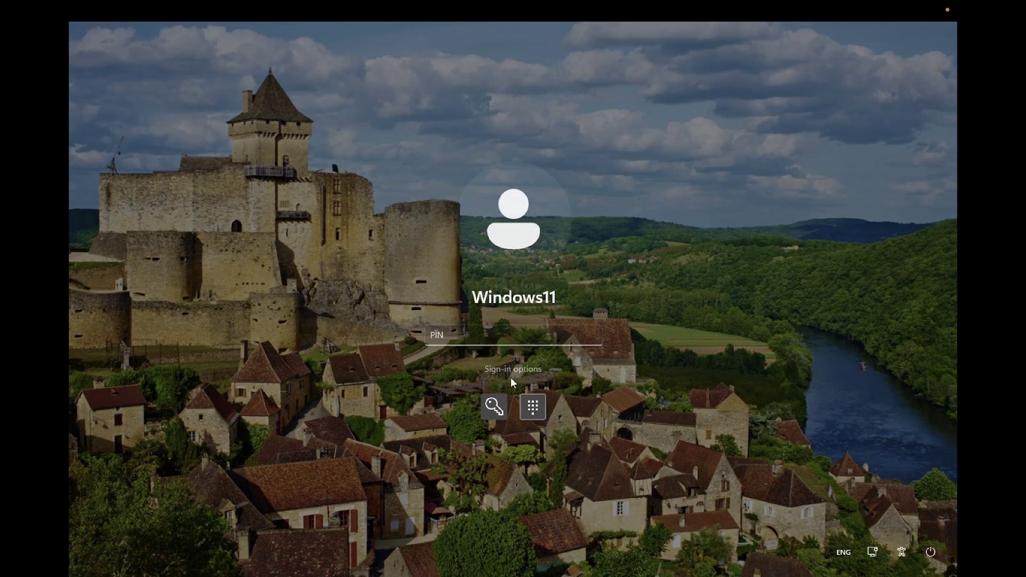
pyautogui.click(478, 331)
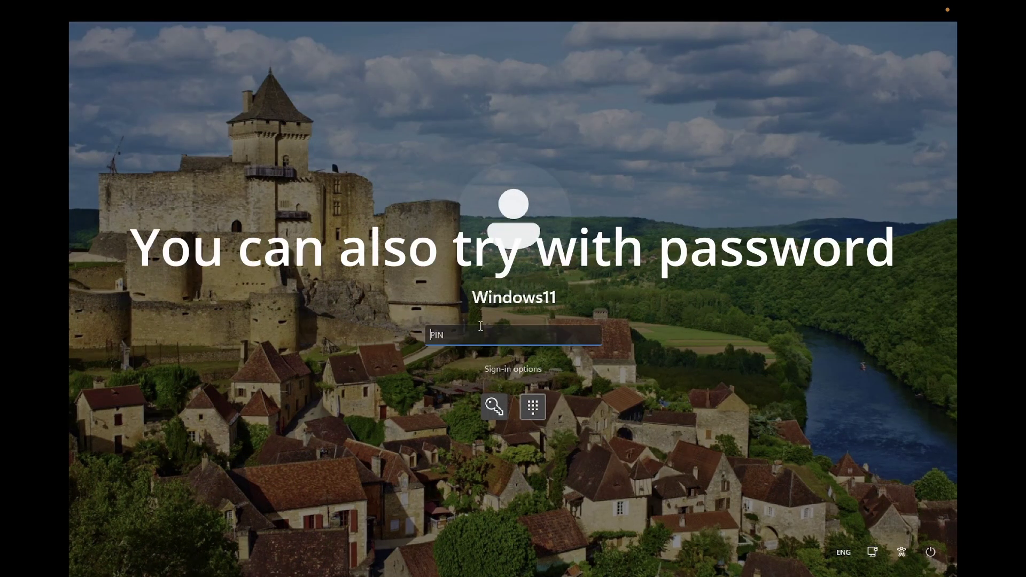
pyautogui.write('••')
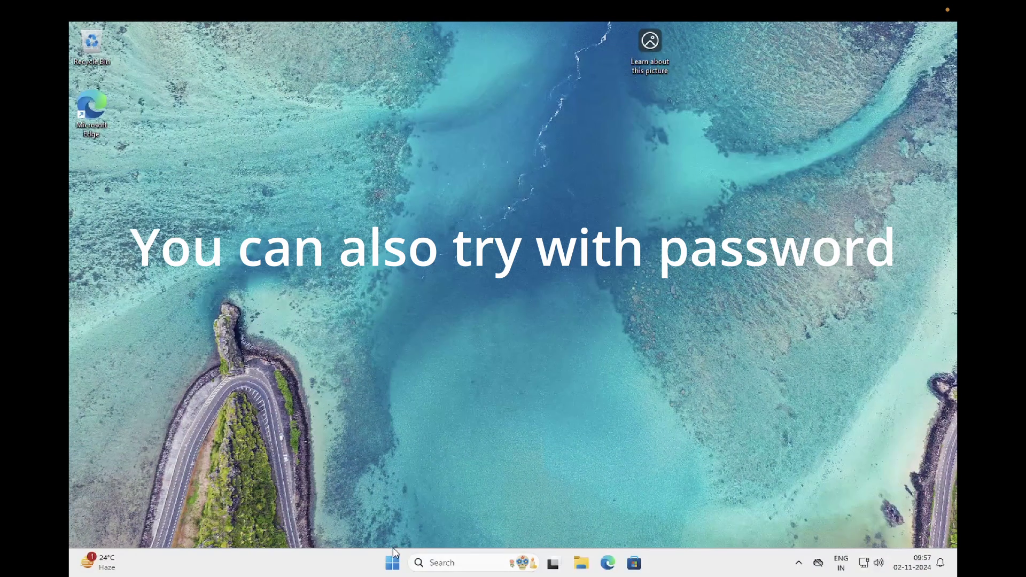
# Lock the PC with Win+L and switch the sign-in screen to password entry.
pyautogui.press('super+l')
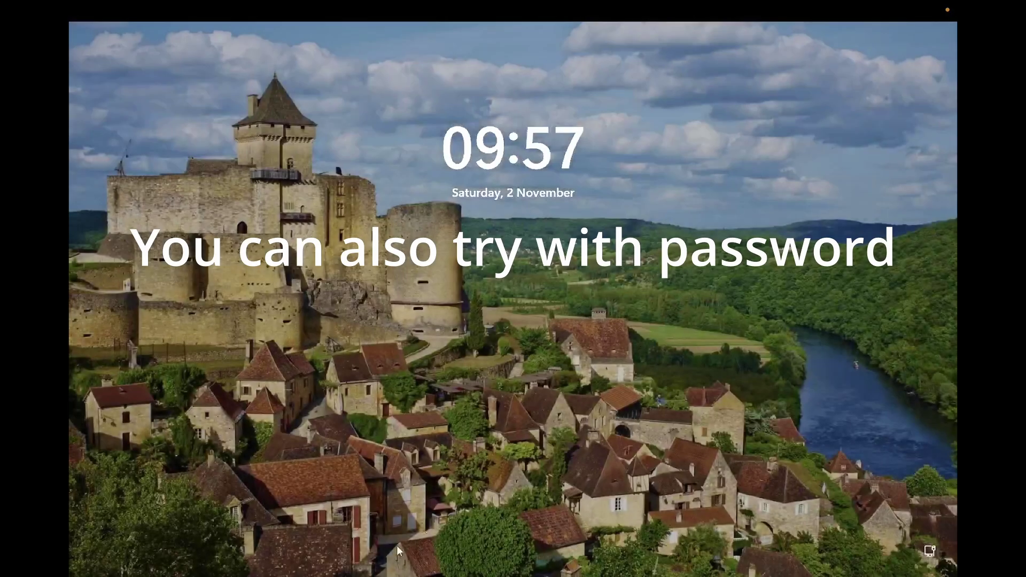
pyautogui.click(520, 419)
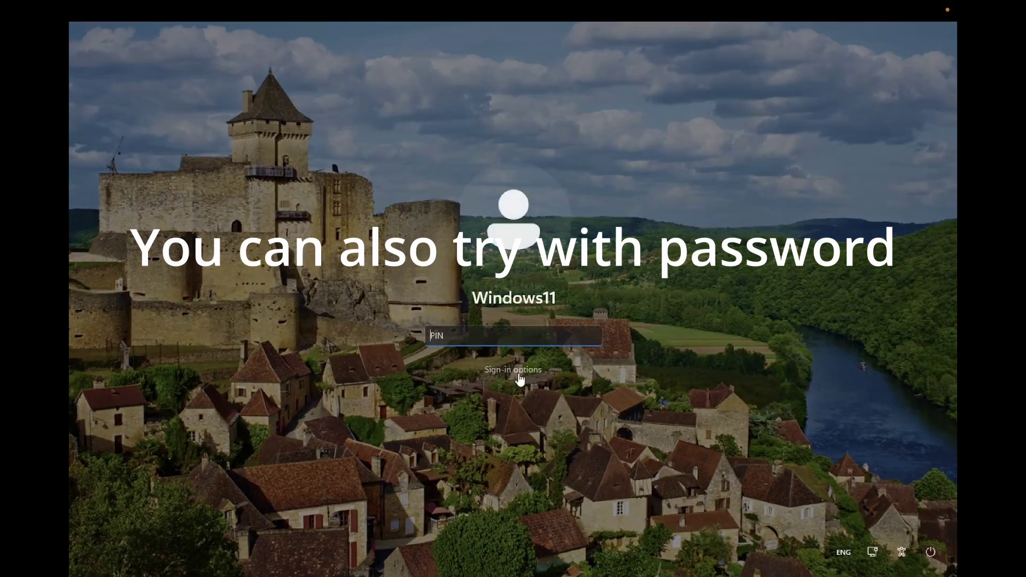
pyautogui.click(519, 376)
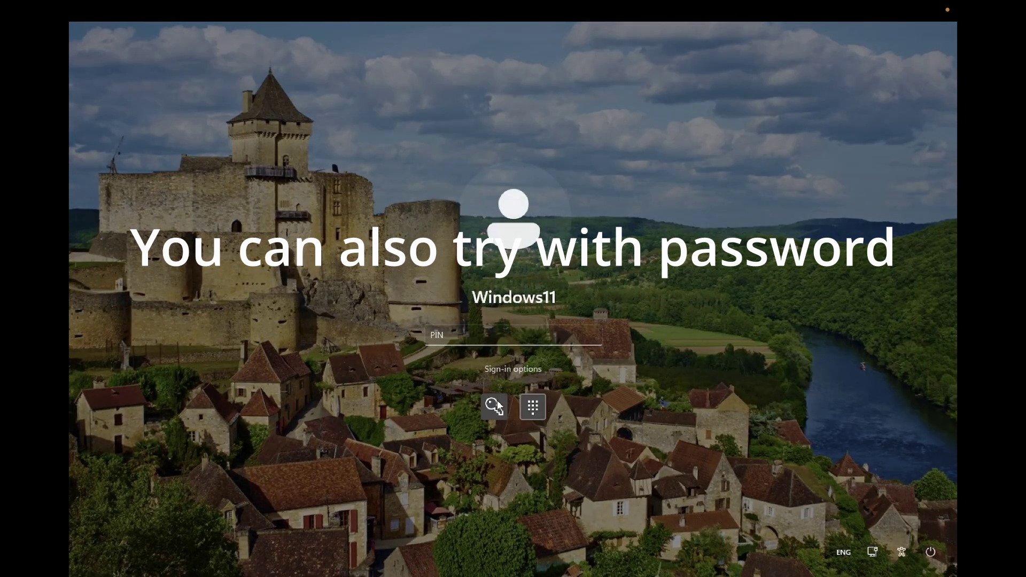
pyautogui.click(495, 406)
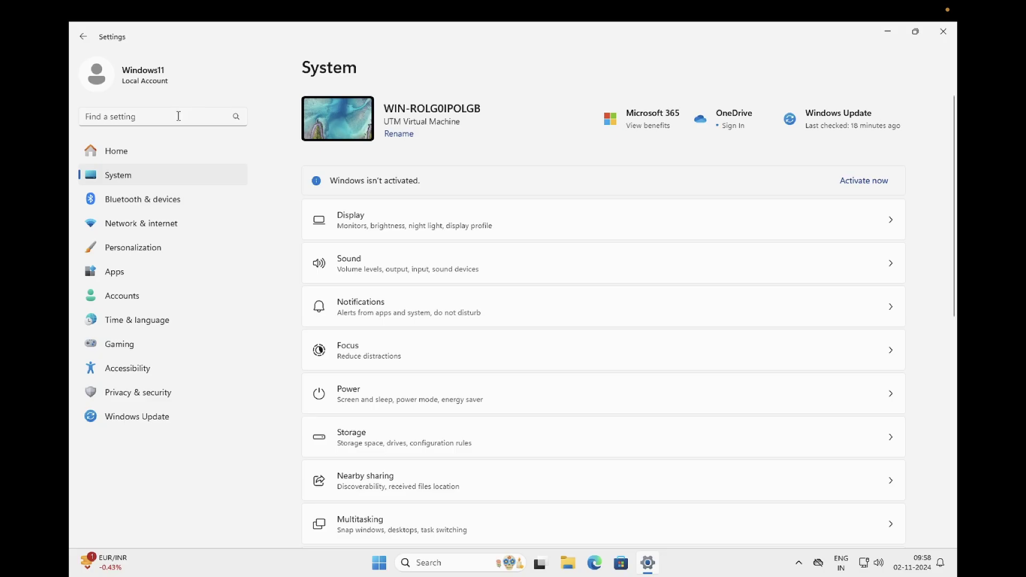
# Find the Recovery options page by searching 'recover' and choose Restart now for Advanced startup.
pyautogui.click(178, 116)
pyautogui.write('rec')
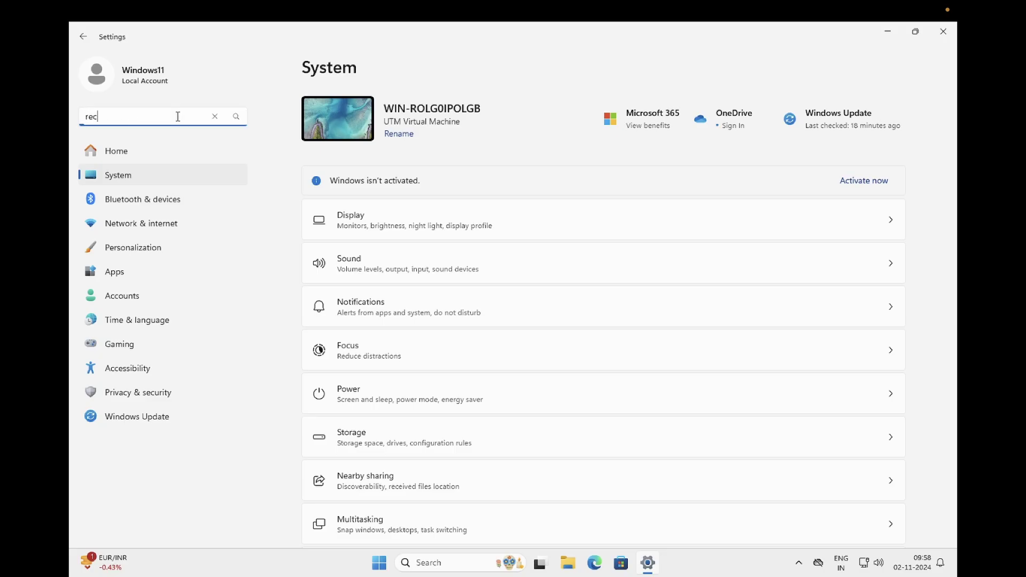
pyautogui.write('over')
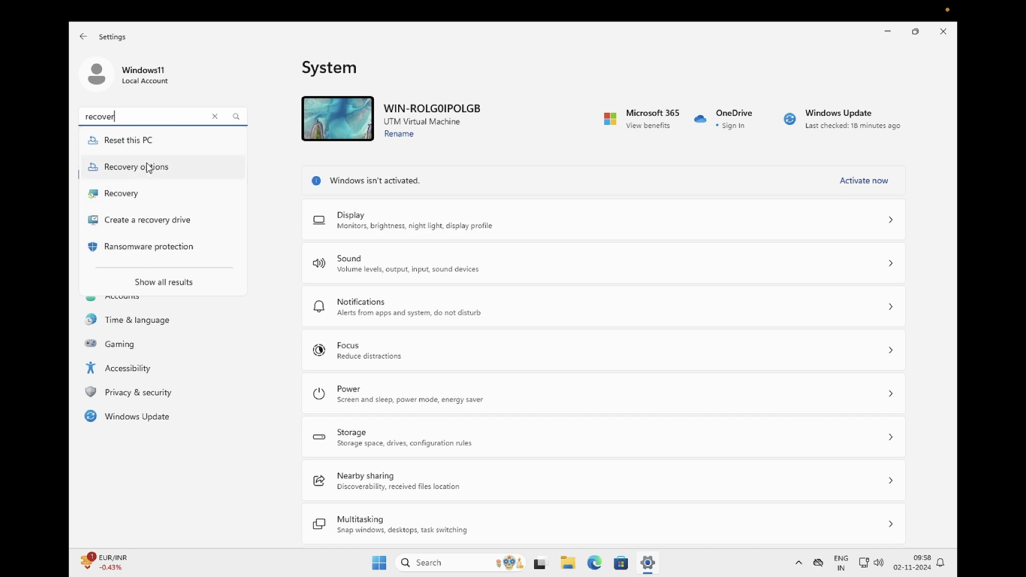
pyautogui.click(148, 168)
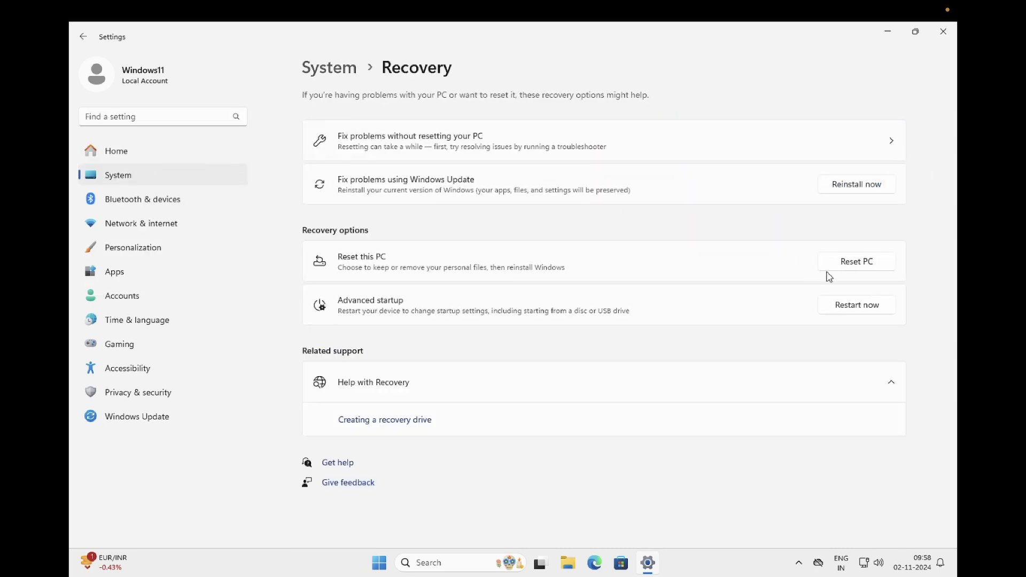
pyautogui.click(854, 307)
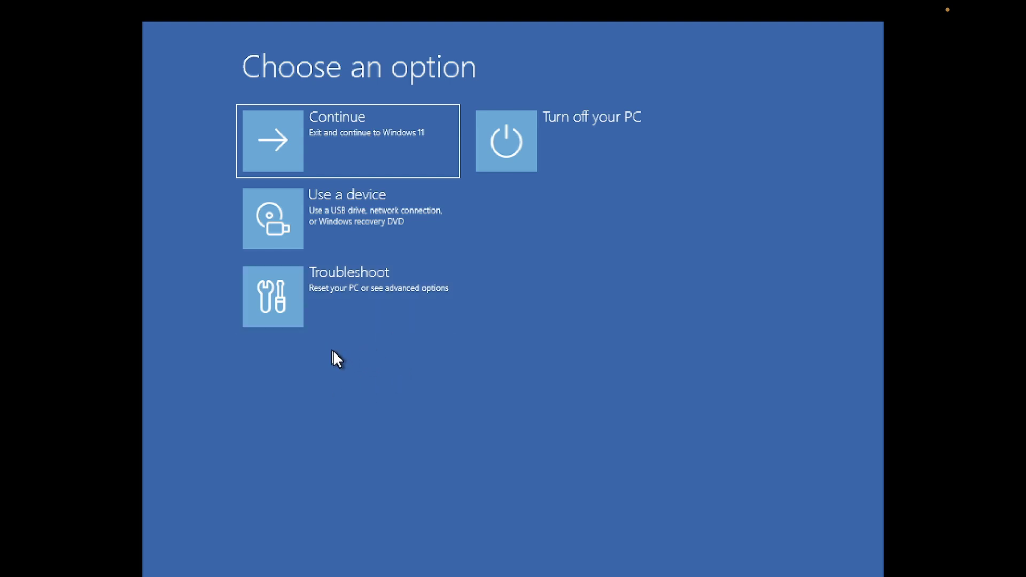
# Launch System Restore through Troubleshoot > Advanced options.
pyautogui.click(392, 303)
pyautogui.click(397, 210)
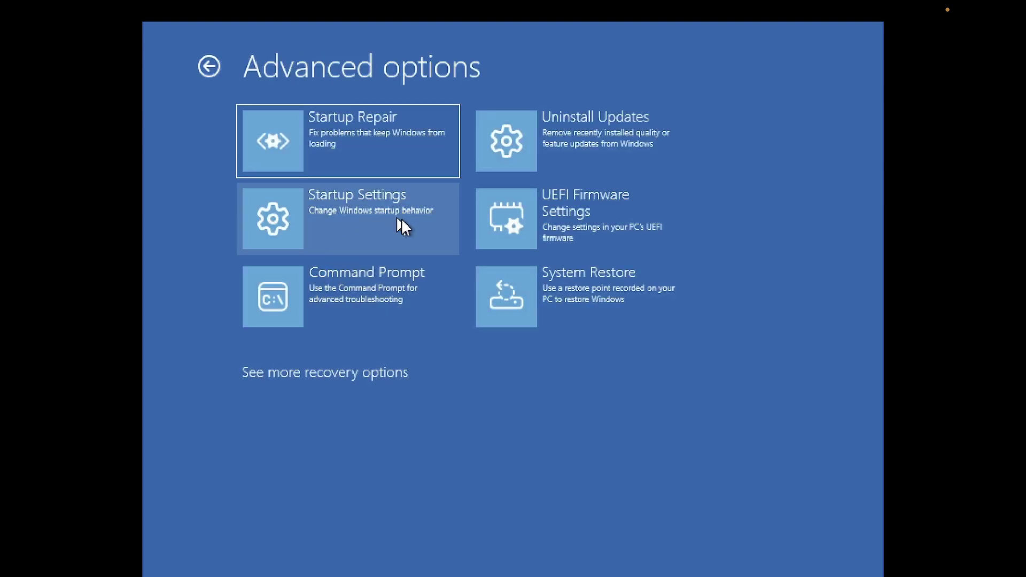
pyautogui.click(584, 290)
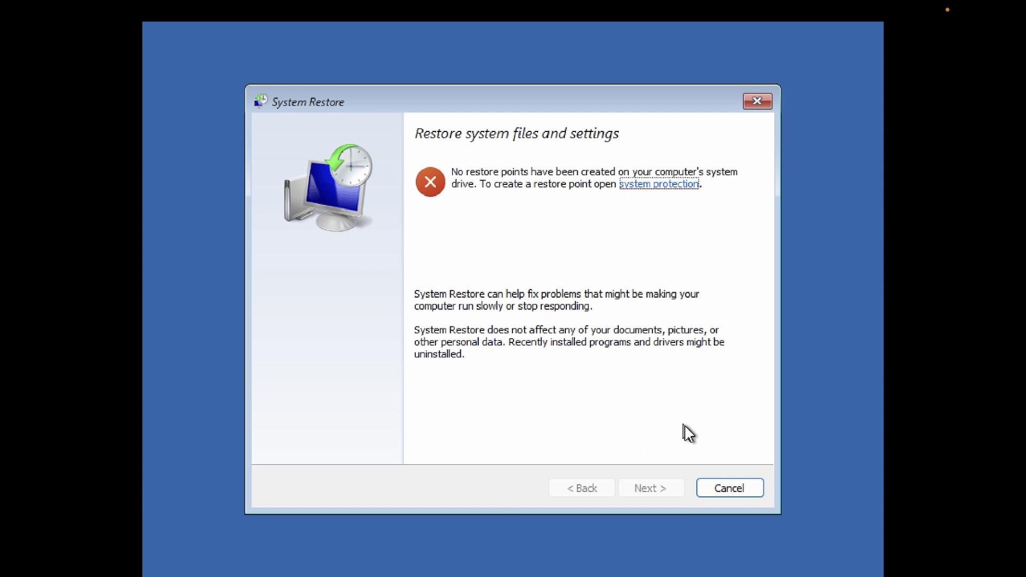
# Cancel System Restore, restart via Advanced options > Startup Settings, and boot into Safe Mode with option 4.
pyautogui.click(722, 486)
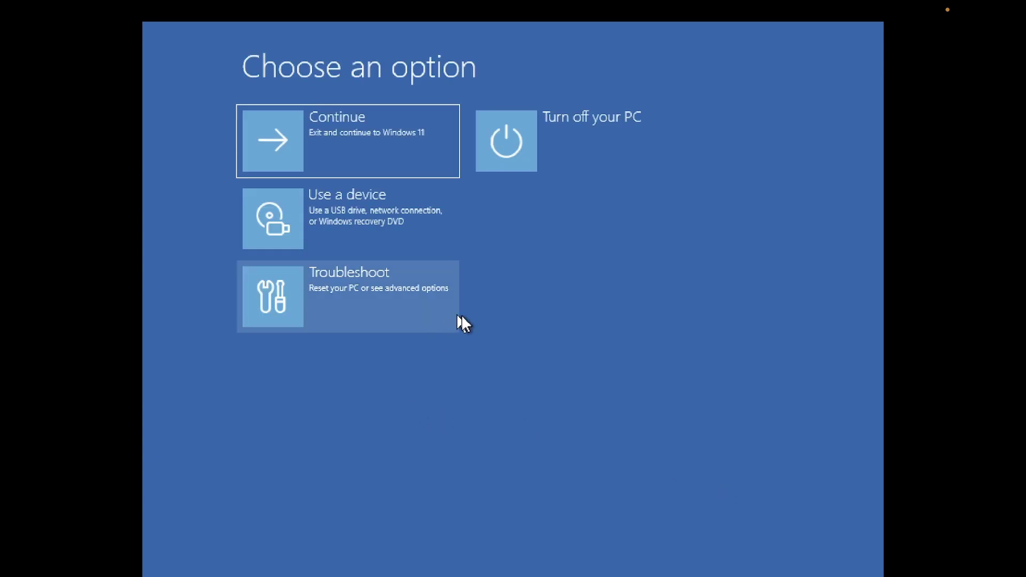
pyautogui.click(414, 300)
pyautogui.click(396, 224)
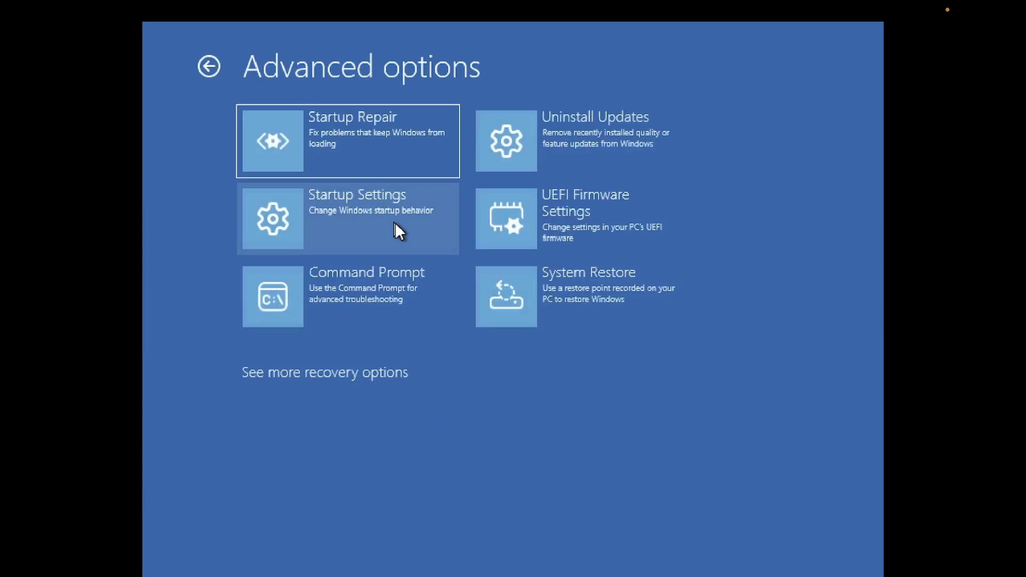
pyautogui.click(395, 223)
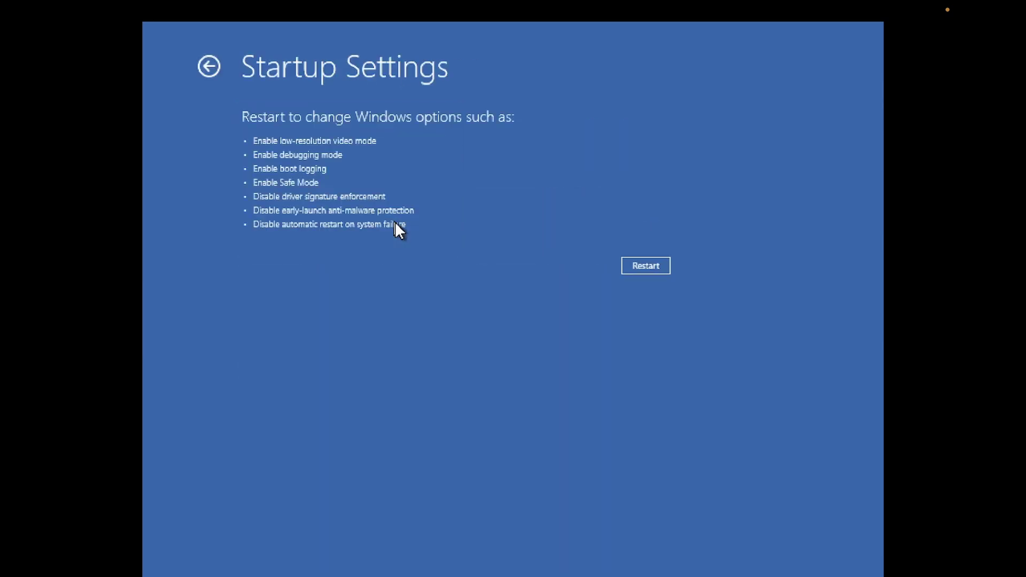
pyautogui.click(620, 264)
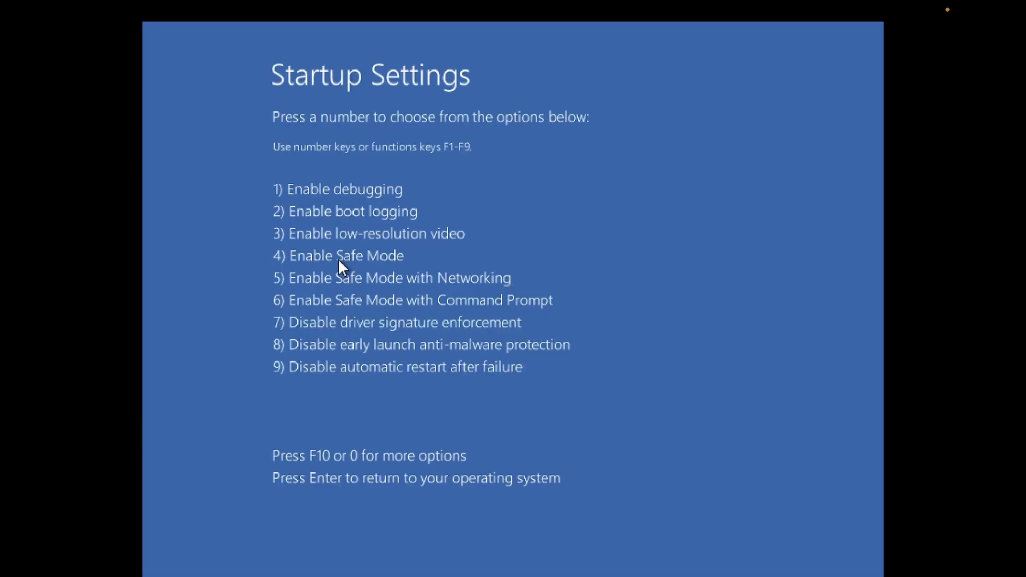
pyautogui.press('4')
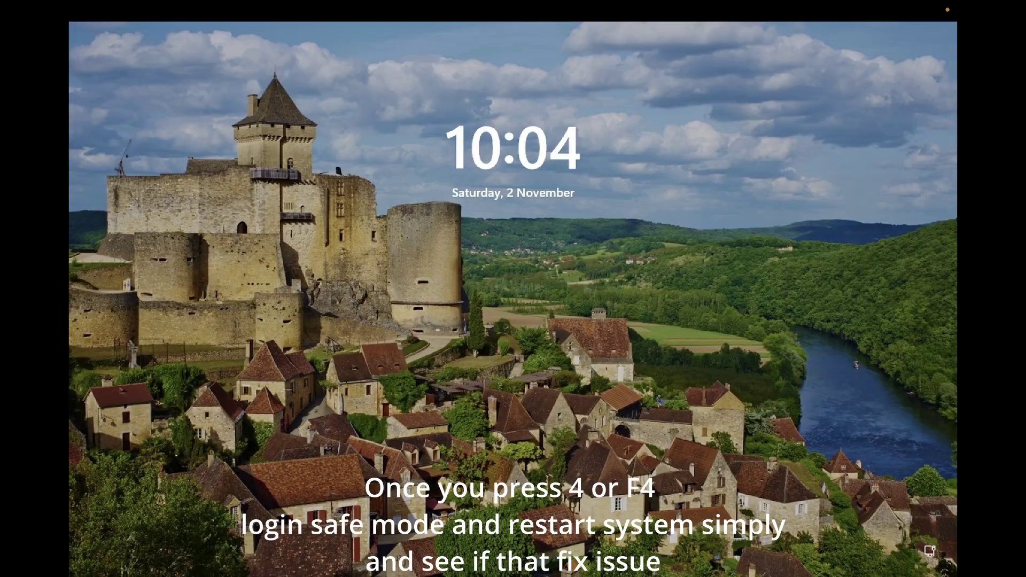
pyautogui.press('Return')
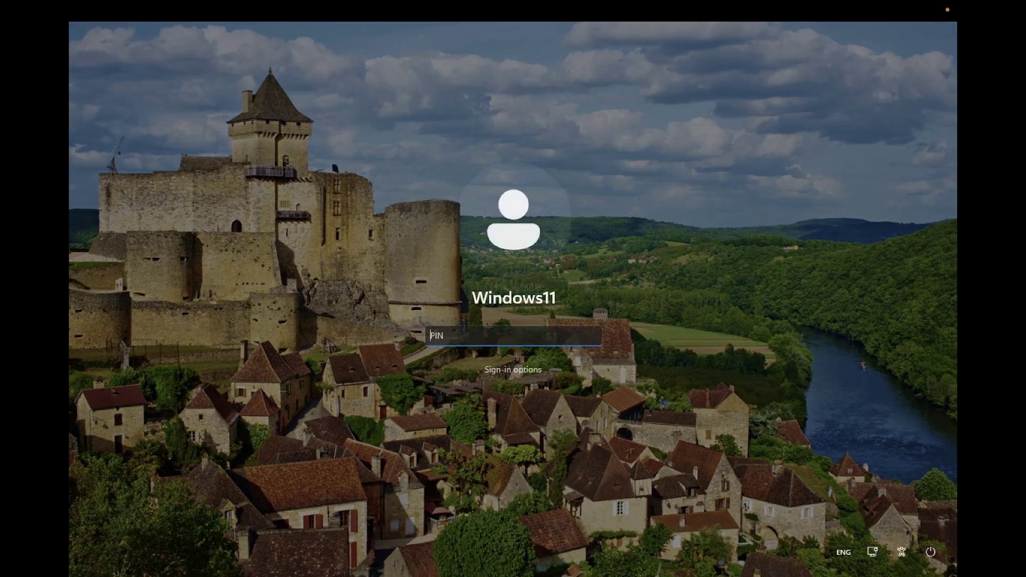